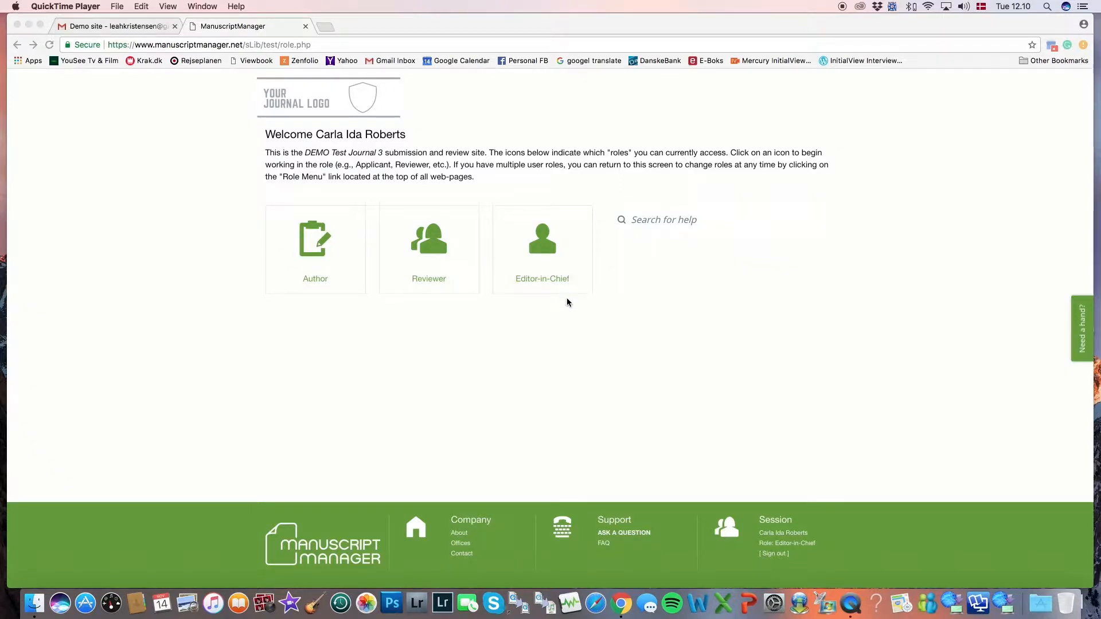
- Enter the Editor-in-Chief role and look over its dashboard, including the submission overview graph and the reports section
{"action": "left_click", "coordinate": [545, 265]}
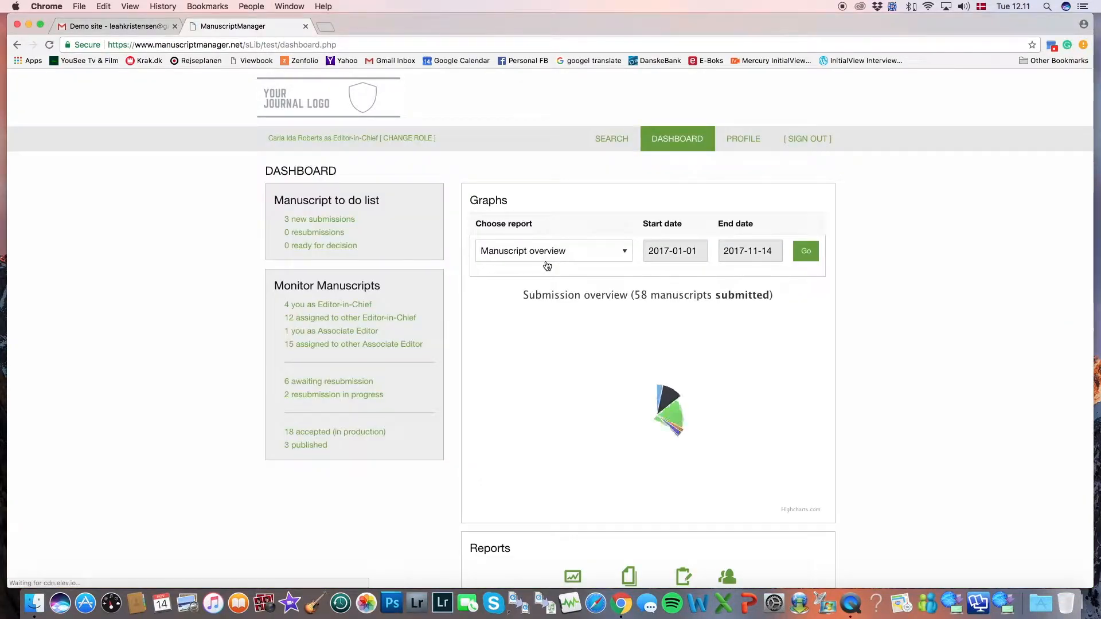
{"action": "scroll", "coordinate": [915, 255], "scroll_direction": "down", "scroll_amount": 1}
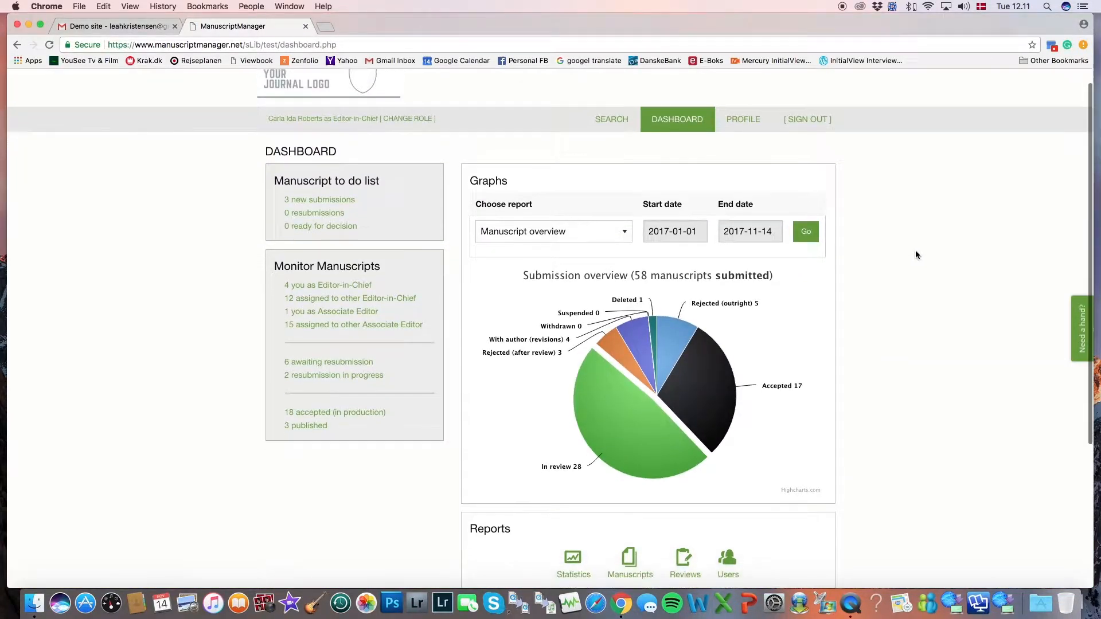
{"action": "scroll", "coordinate": [916, 255], "scroll_direction": "down", "scroll_amount": 1}
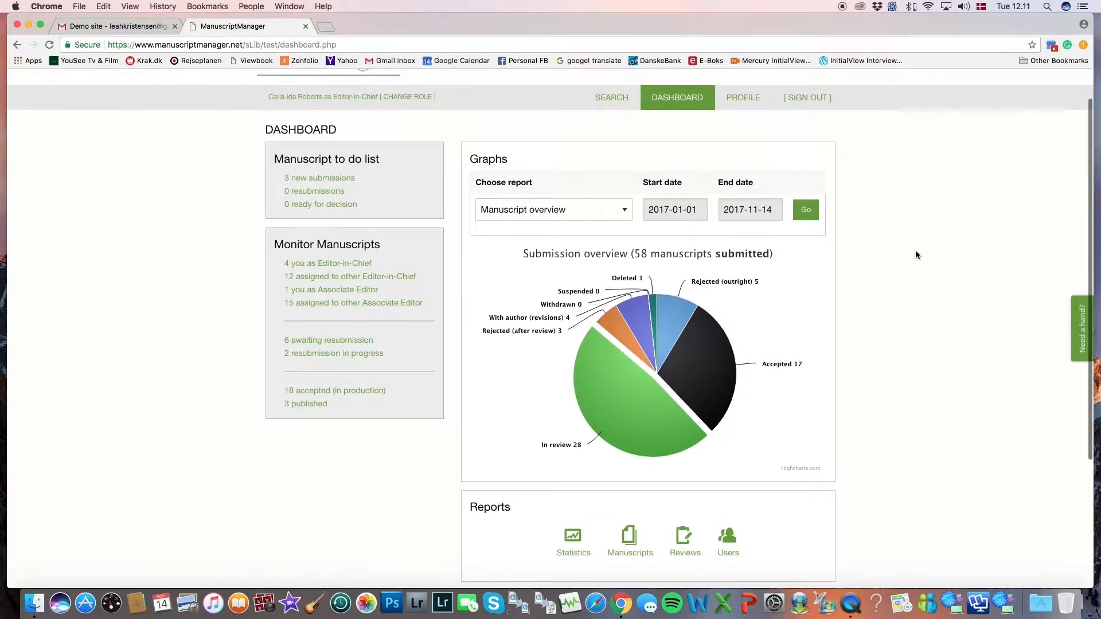
{"action": "scroll", "coordinate": [916, 255], "scroll_direction": "up", "scroll_amount": 1}
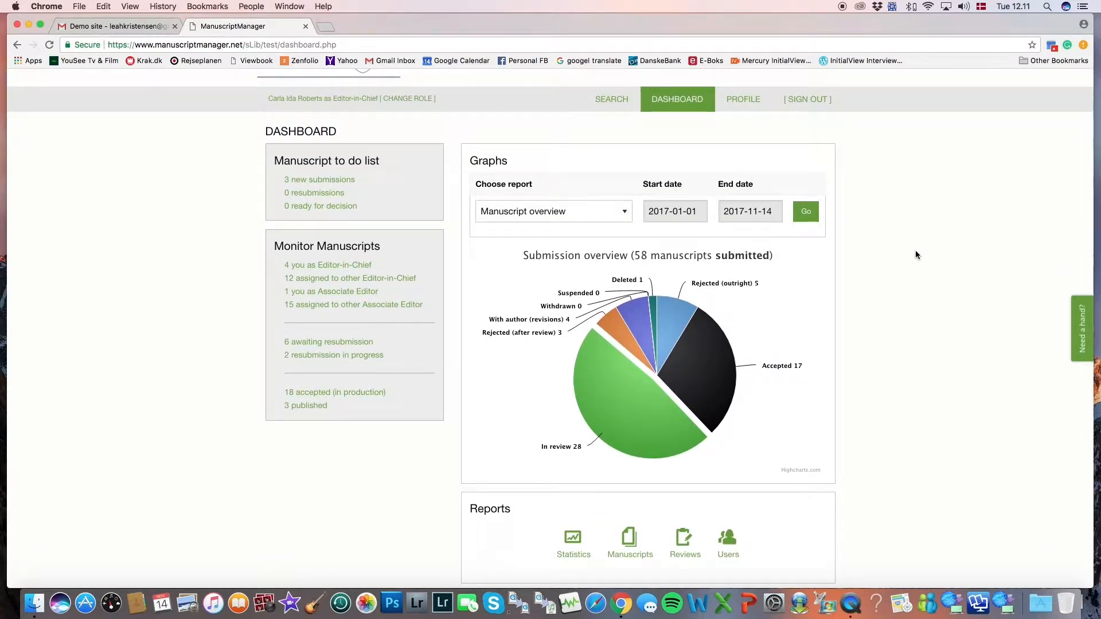
{"action": "scroll", "coordinate": [915, 252], "scroll_direction": "up", "scroll_amount": 2}
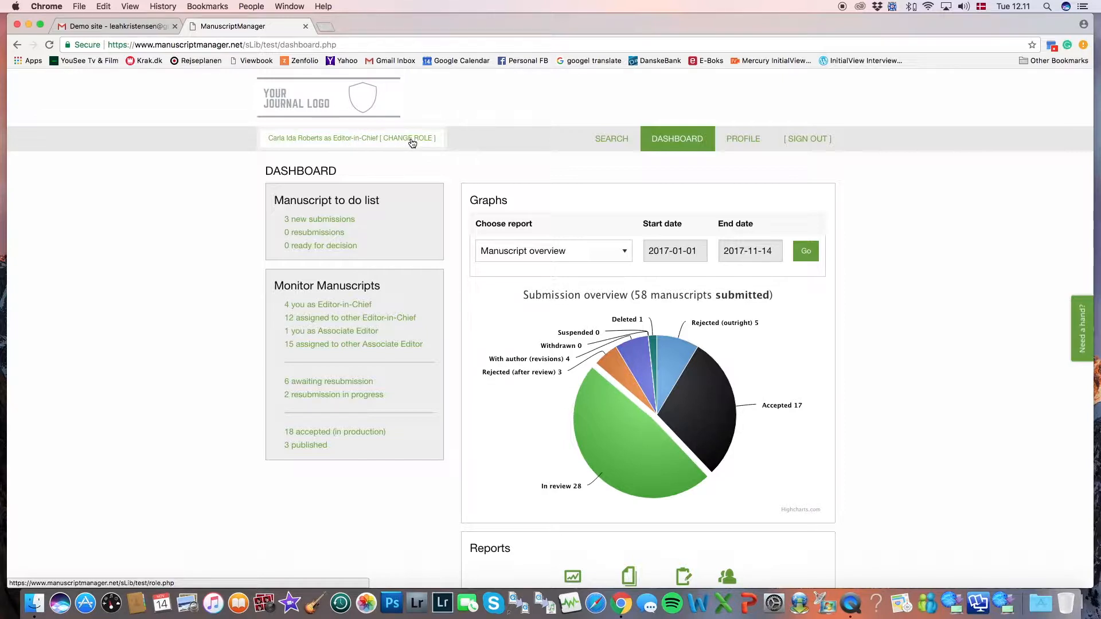
- View the manuscript search page and the personal profile page, and return to the dashboard
{"action": "left_click", "coordinate": [611, 143]}
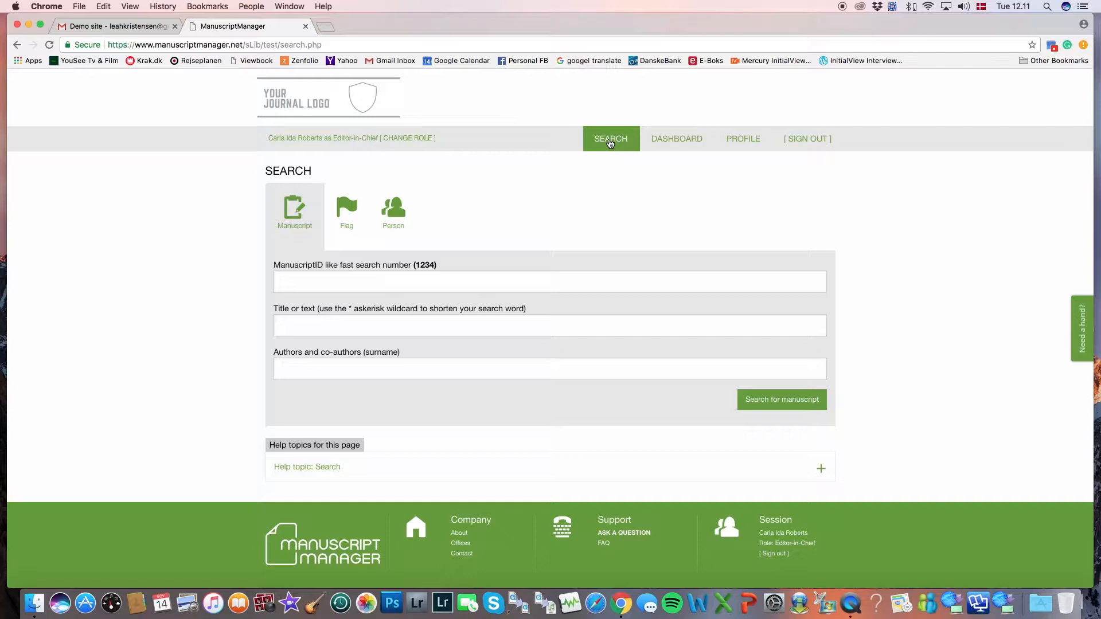
{"action": "left_click", "coordinate": [677, 142]}
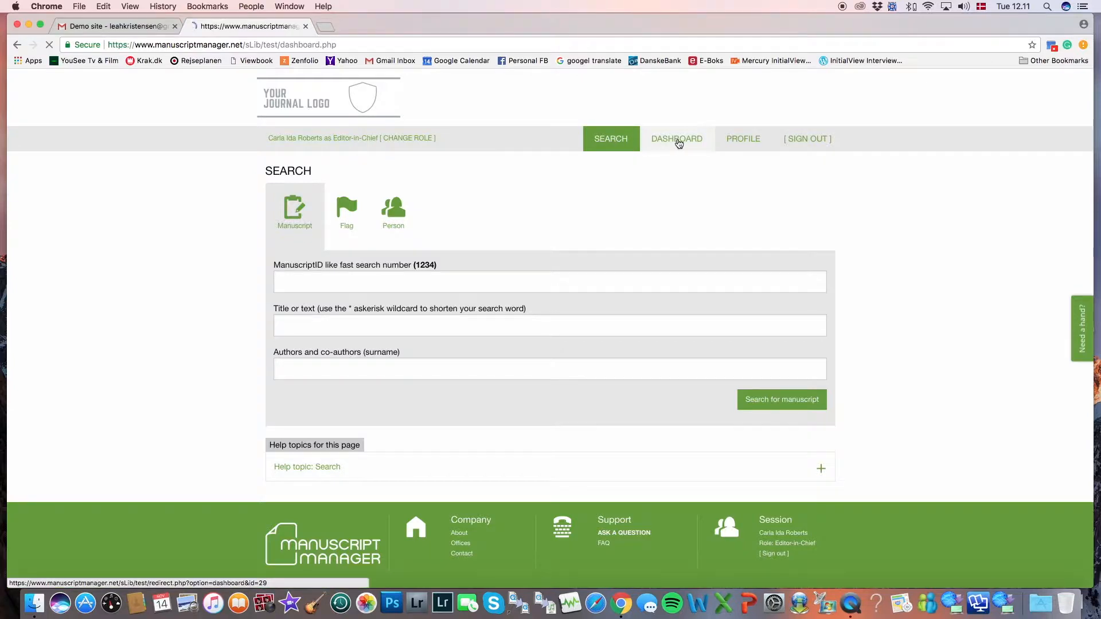
{"action": "left_click", "coordinate": [750, 143]}
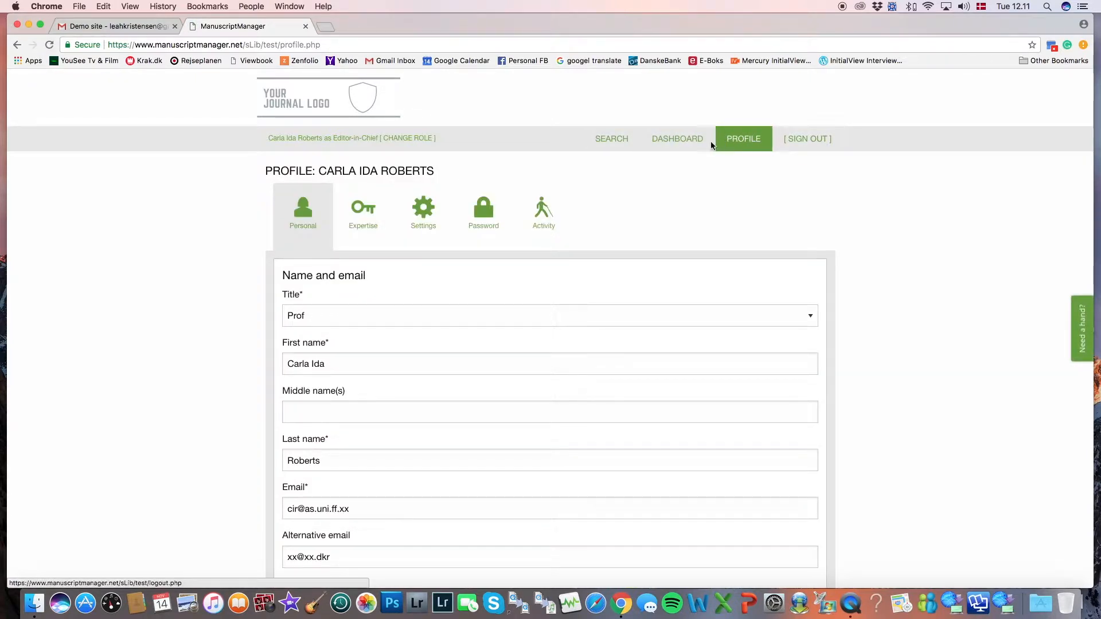
{"action": "left_click", "coordinate": [678, 142]}
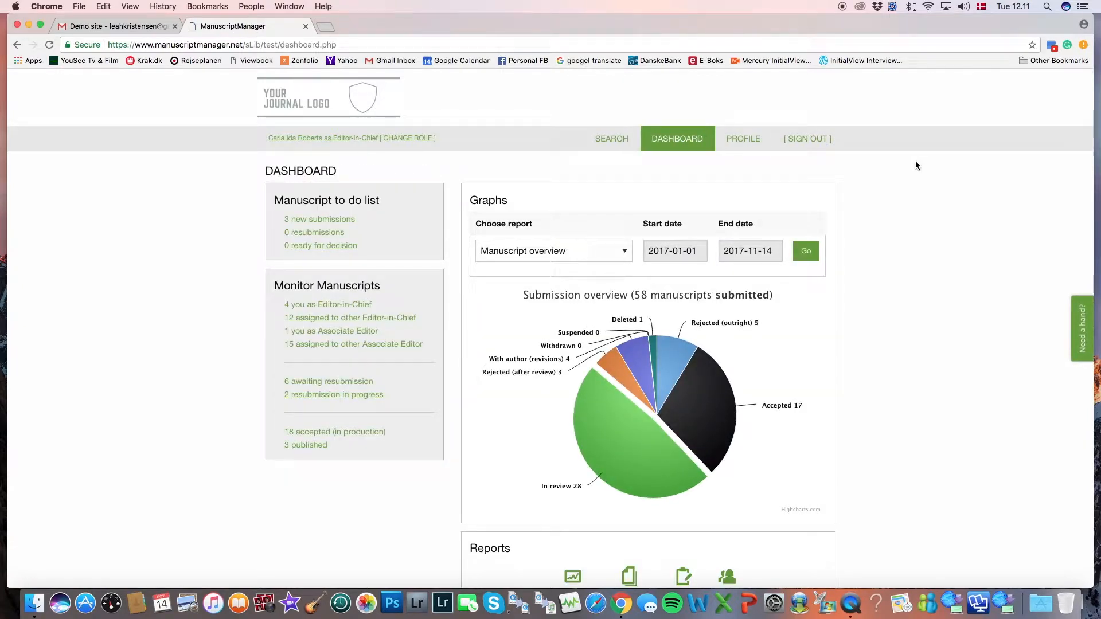
- Open the new submissions from the manuscript to-do list and show the details of Manuscript Tester 1
{"action": "scroll", "coordinate": [915, 165], "scroll_direction": "down", "scroll_amount": 2}
{"action": "scroll", "coordinate": [916, 165], "scroll_direction": "down", "scroll_amount": 1}
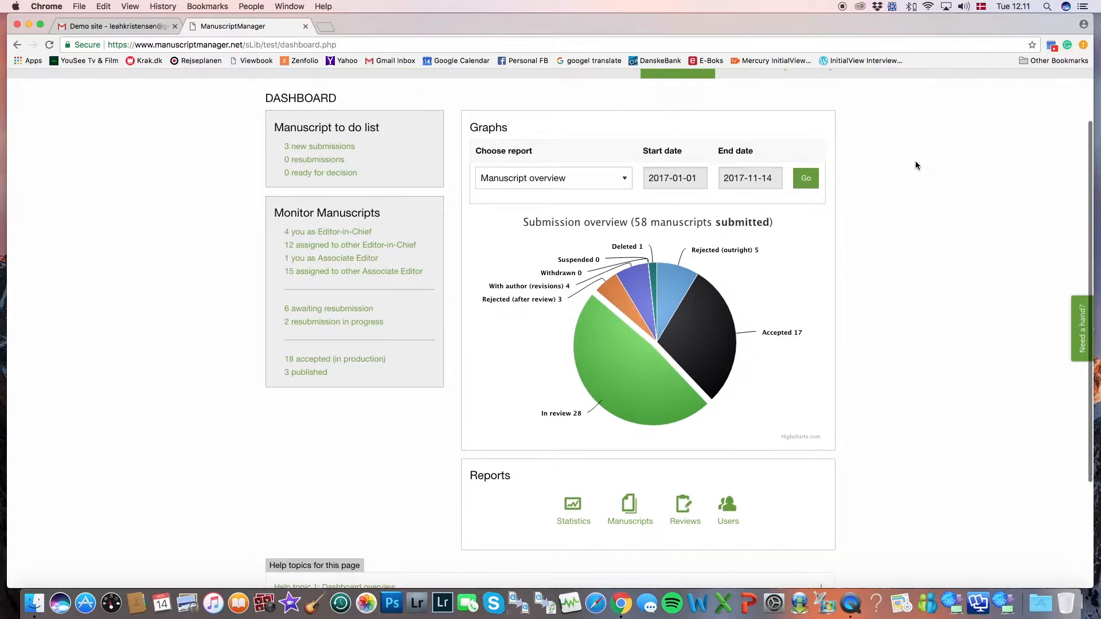
{"action": "scroll", "coordinate": [915, 163], "scroll_direction": "up", "scroll_amount": 1}
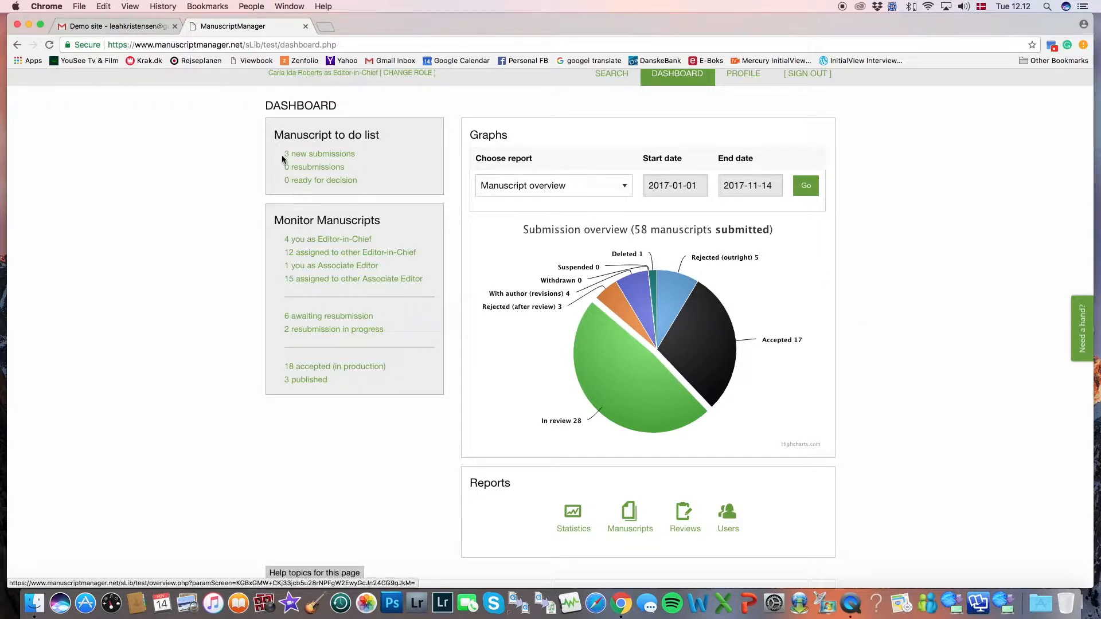
{"action": "left_click", "coordinate": [315, 155]}
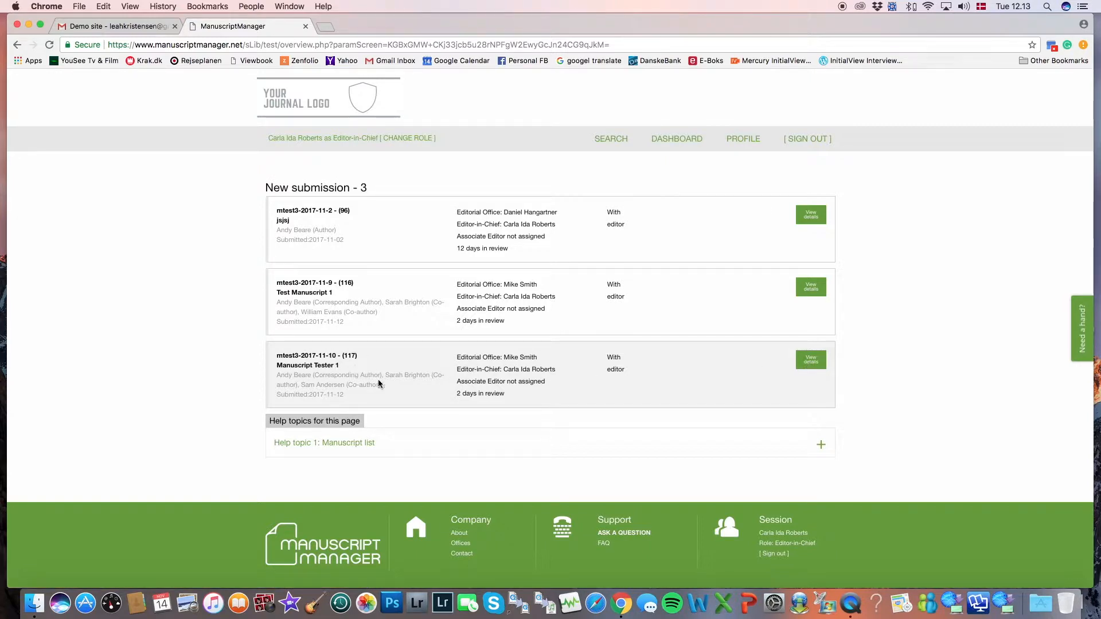
{"action": "left_click", "coordinate": [813, 363]}
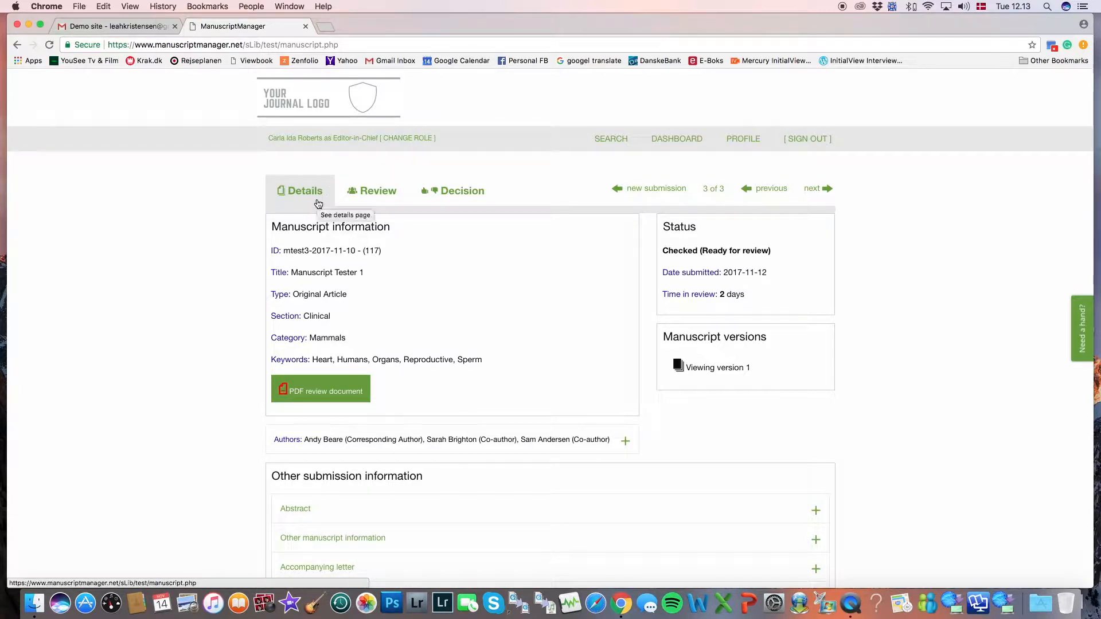
- View the manuscript's Review and Decision pages and return to its Details page
{"action": "left_click", "coordinate": [371, 193]}
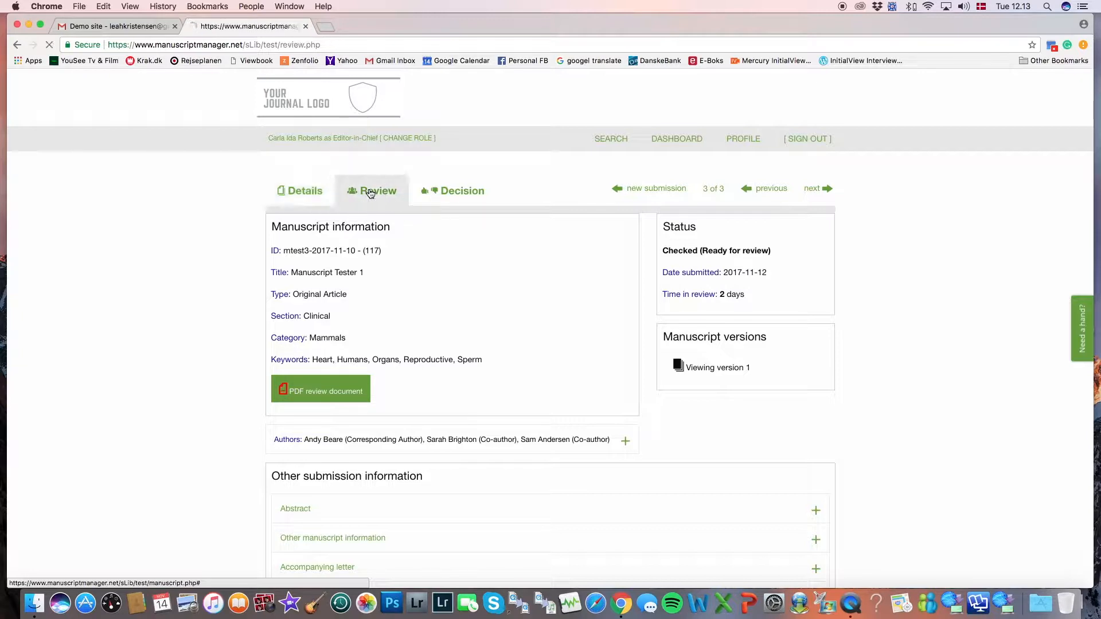
{"action": "left_click", "coordinate": [467, 193]}
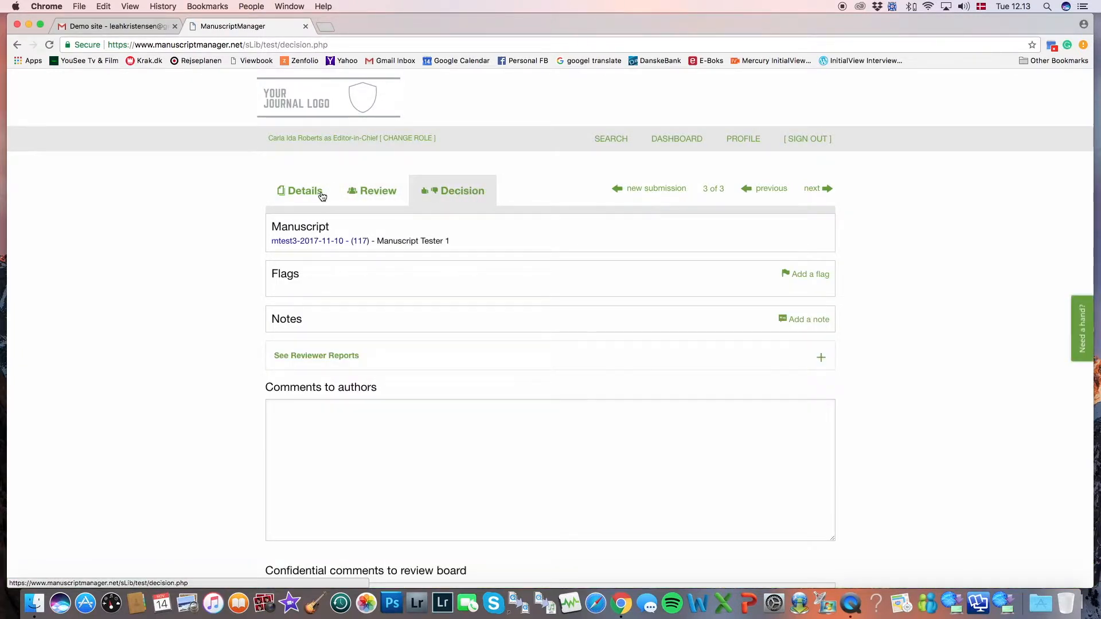
{"action": "left_click", "coordinate": [300, 195]}
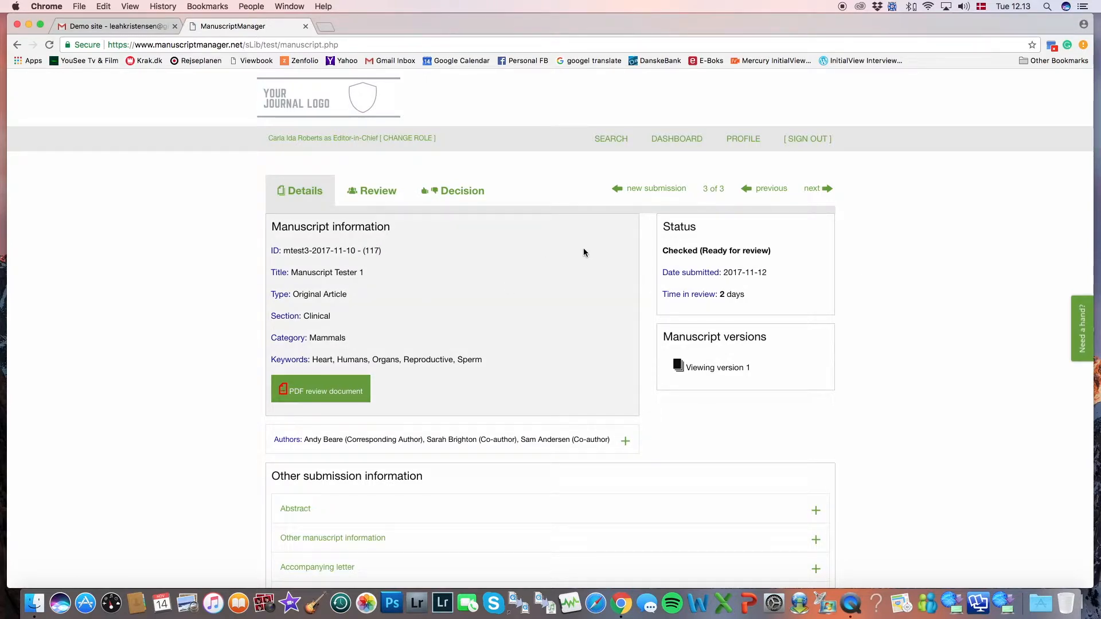
- Examine the Details page of Manuscript Tester 1, from the manuscript information and status to the files and action section
{"action": "scroll", "coordinate": [584, 251], "scroll_direction": "down", "scroll_amount": 2}
{"action": "scroll", "coordinate": [584, 250], "scroll_direction": "down", "scroll_amount": 1}
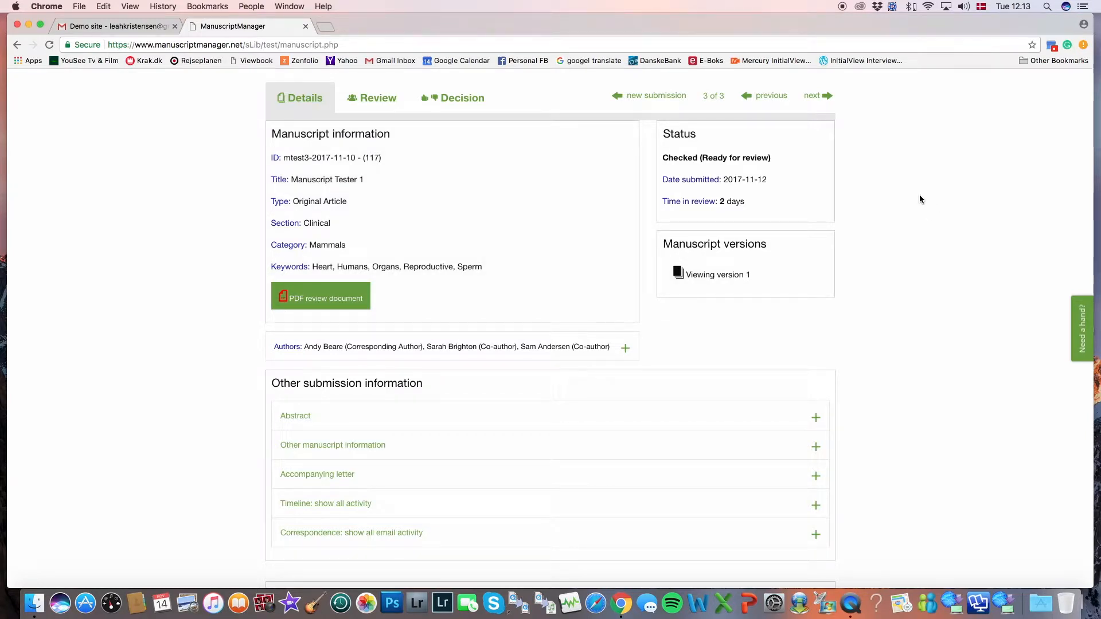
{"action": "scroll", "coordinate": [921, 202], "scroll_direction": "down", "scroll_amount": 5}
{"action": "scroll", "coordinate": [920, 195], "scroll_direction": "down", "scroll_amount": 8}
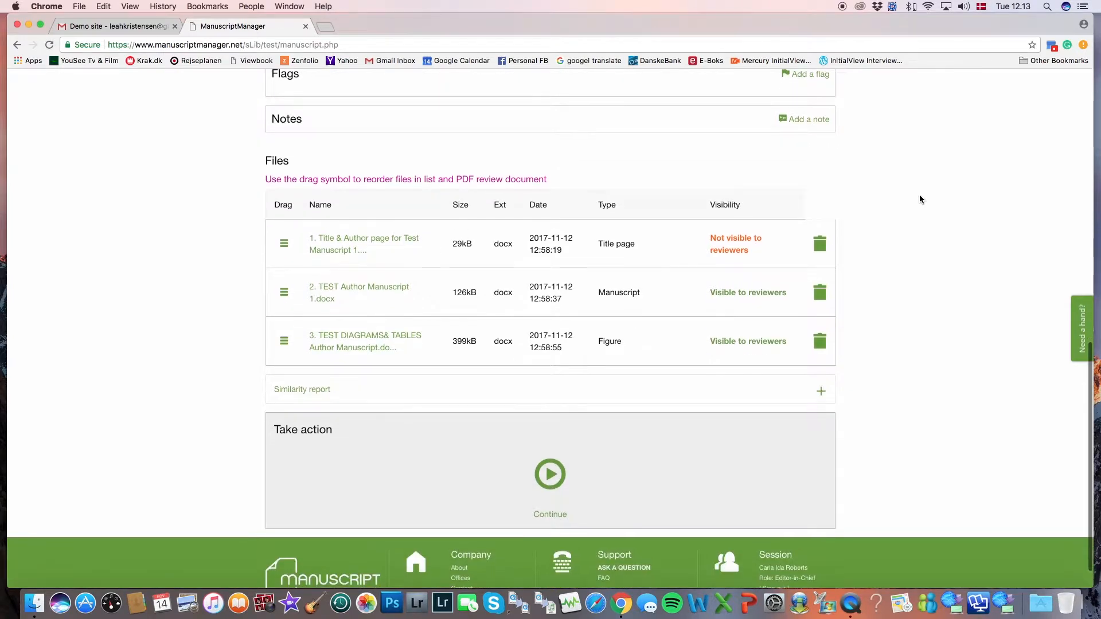
{"action": "scroll", "coordinate": [920, 196], "scroll_direction": "up", "scroll_amount": 10}
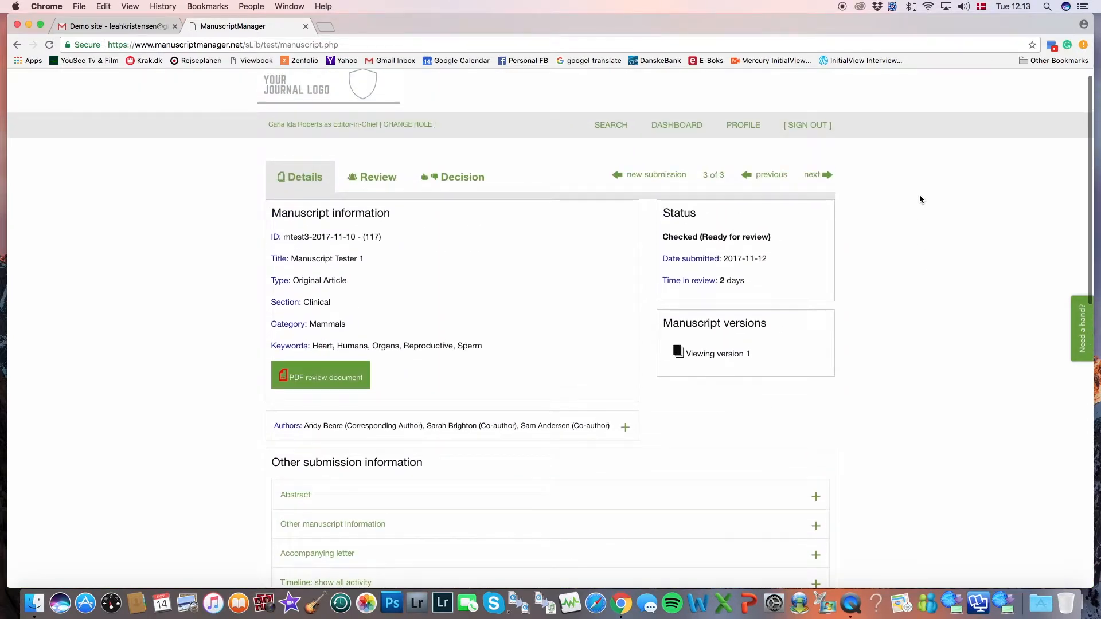
{"action": "scroll", "coordinate": [920, 199], "scroll_direction": "down", "scroll_amount": 1}
{"action": "scroll", "coordinate": [920, 196], "scroll_direction": "down", "scroll_amount": 3}
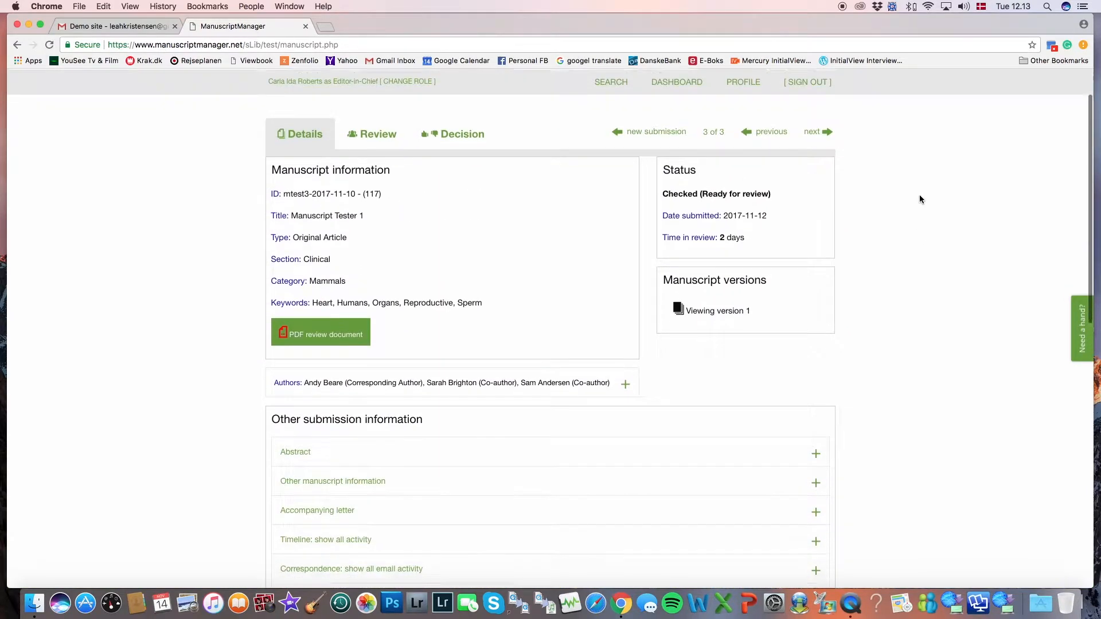
{"action": "scroll", "coordinate": [920, 199], "scroll_direction": "down", "scroll_amount": 1}
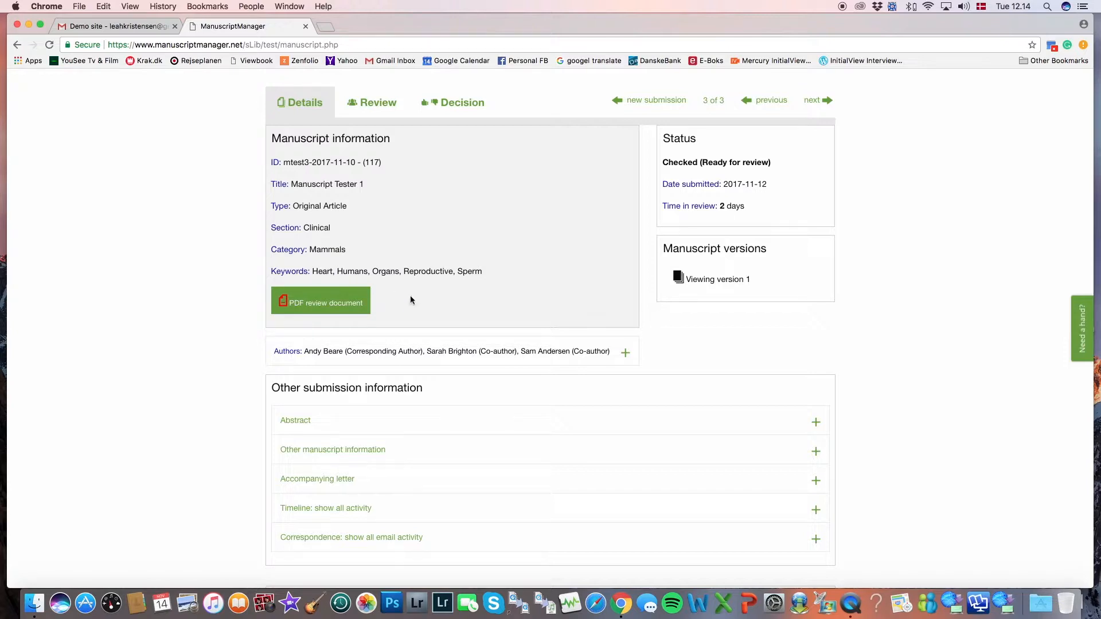
- Open the manuscript's PDF review document, look through all its pages, and return to the manuscript details
{"action": "left_click", "coordinate": [325, 310]}
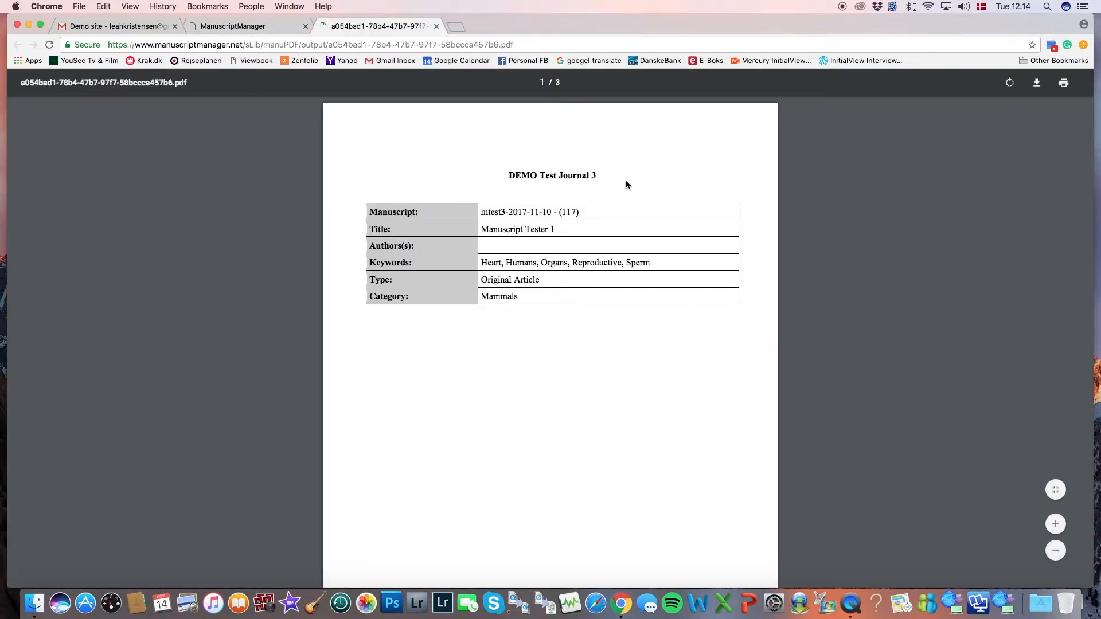
{"action": "scroll", "coordinate": [627, 184], "scroll_direction": "down", "scroll_amount": 2}
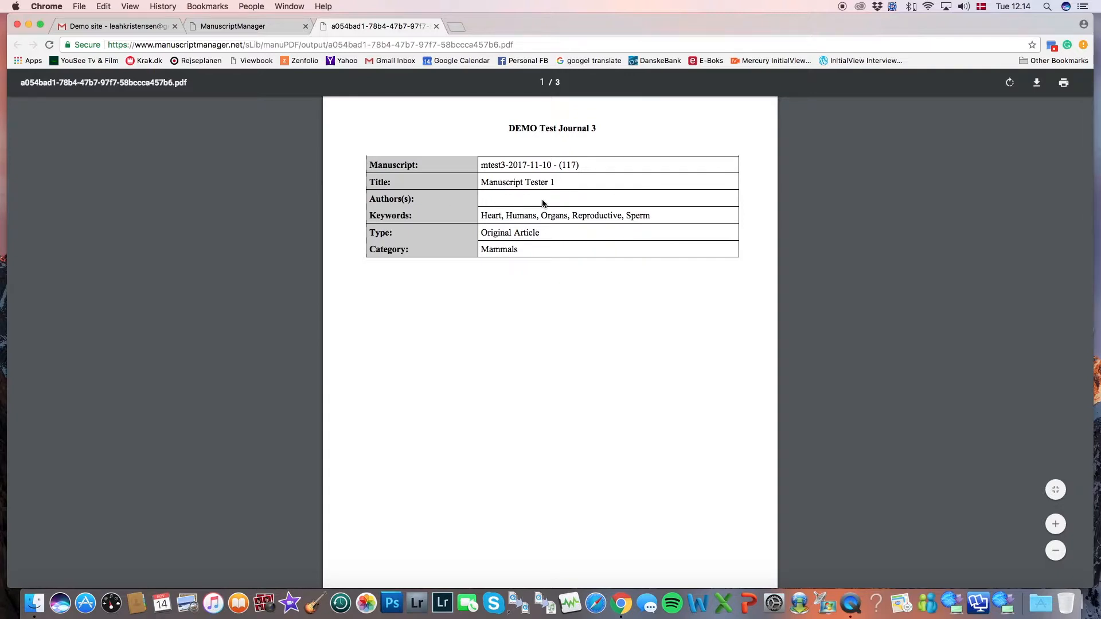
{"action": "scroll", "coordinate": [542, 204], "scroll_direction": "down", "scroll_amount": 10}
{"action": "scroll", "coordinate": [542, 204], "scroll_direction": "down", "scroll_amount": 15}
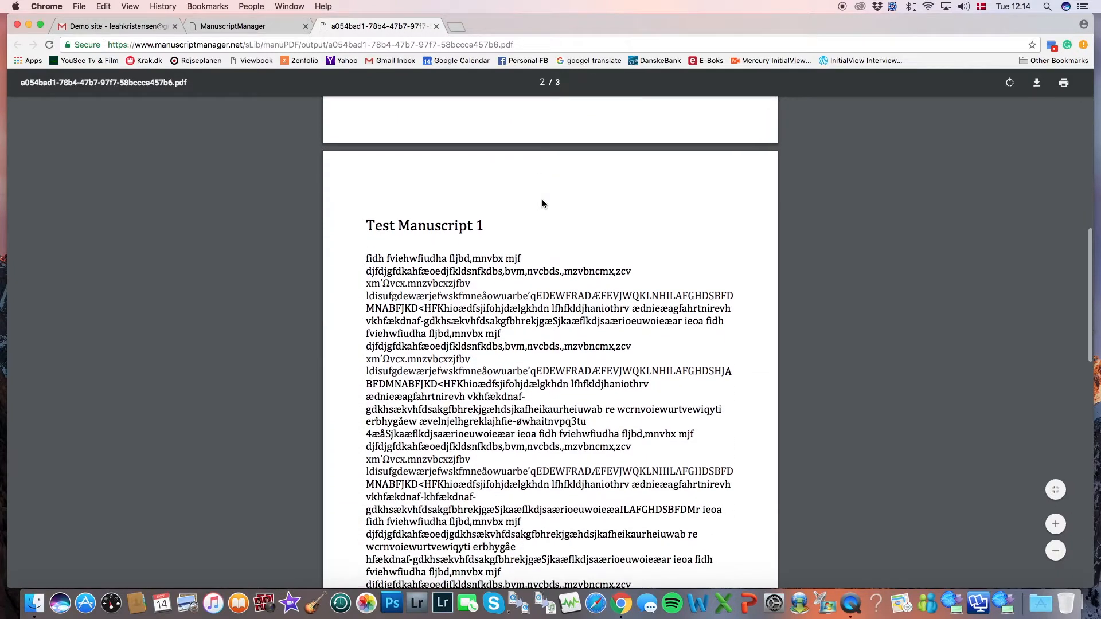
{"action": "scroll", "coordinate": [544, 203], "scroll_direction": "down", "scroll_amount": 8}
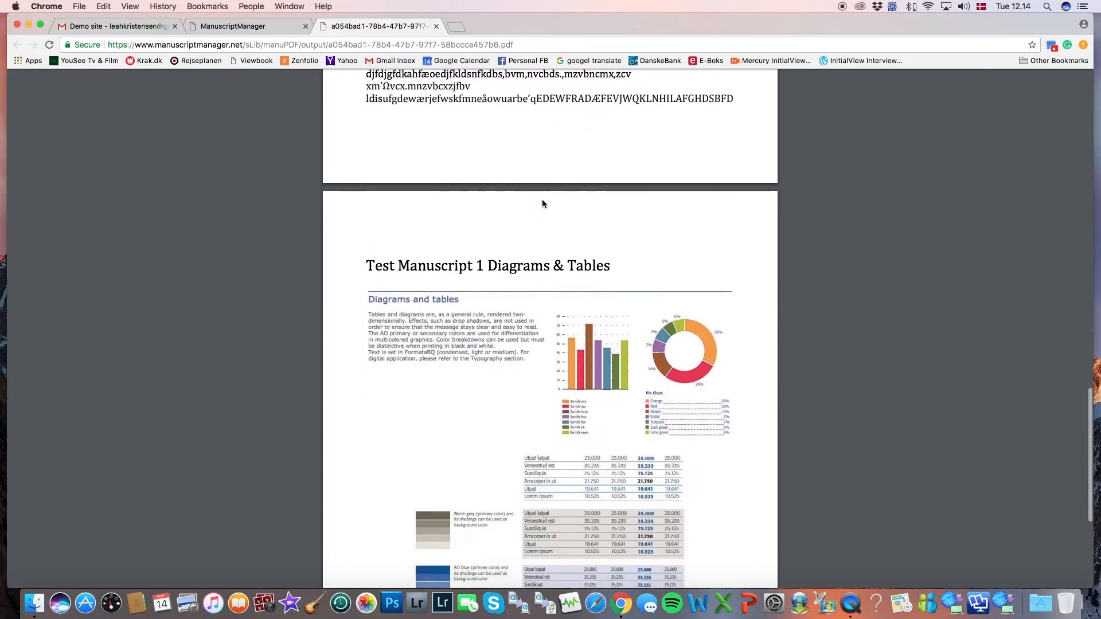
{"action": "scroll", "coordinate": [542, 204], "scroll_direction": "up", "scroll_amount": 20}
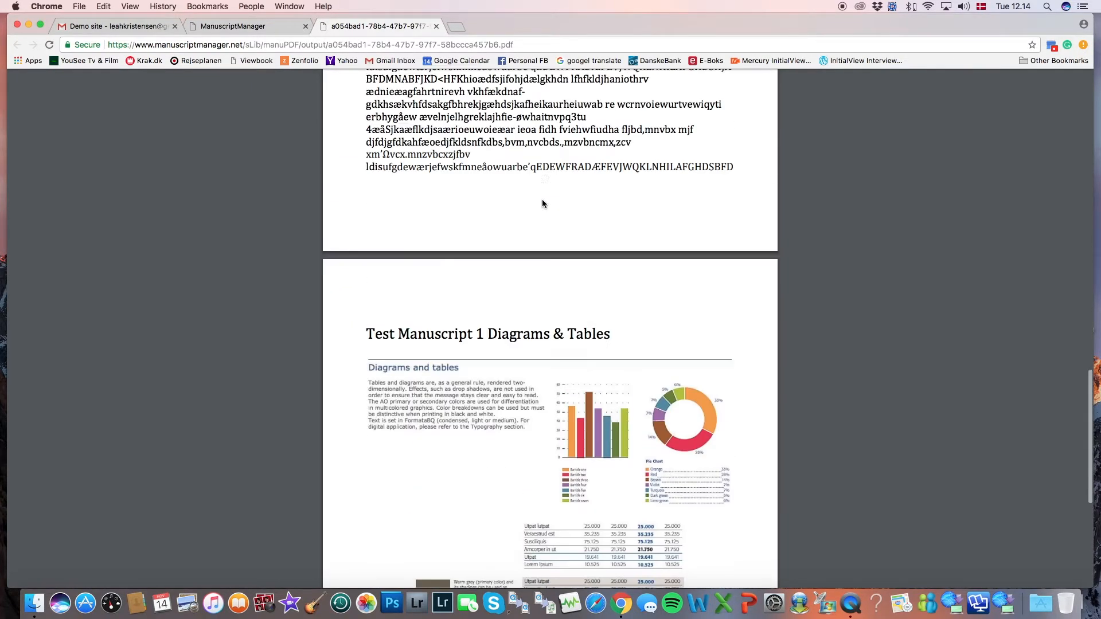
{"action": "scroll", "coordinate": [542, 204], "scroll_direction": "up", "scroll_amount": 10}
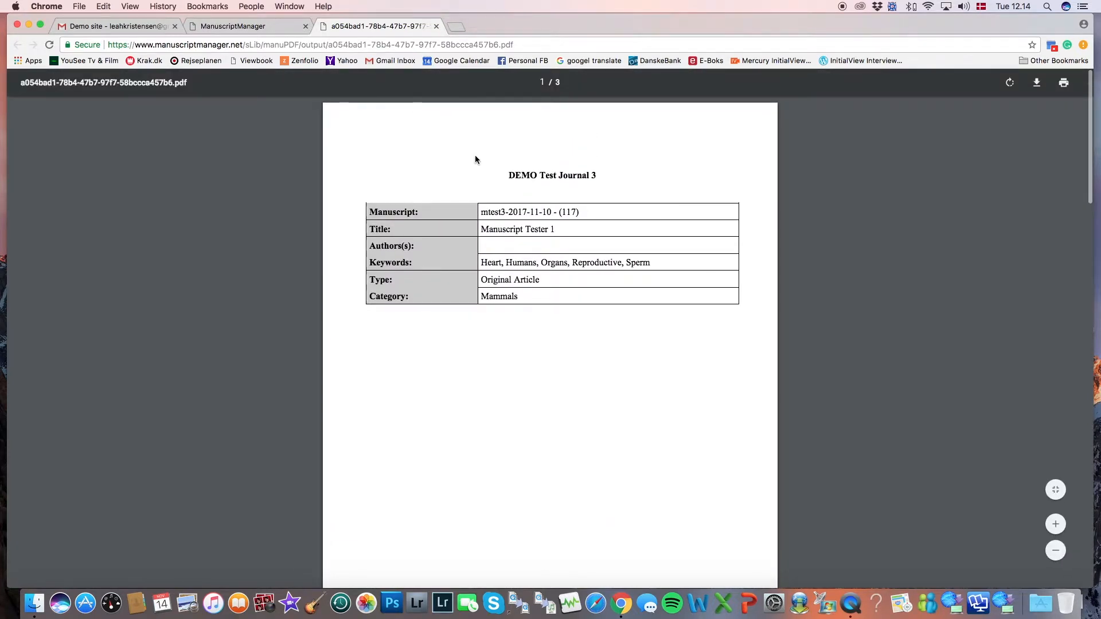
{"action": "left_click", "coordinate": [279, 27]}
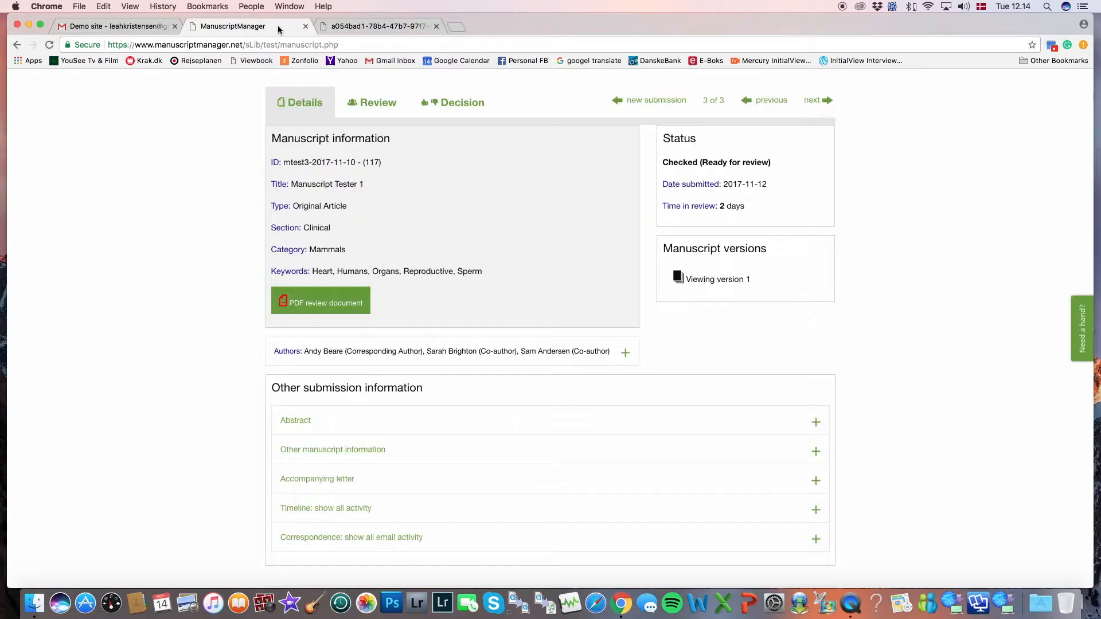
- Expand and collapse the Abstract and the Accompanying letter in the other submission information
{"action": "scroll", "coordinate": [909, 153], "scroll_direction": "down", "scroll_amount": 2}
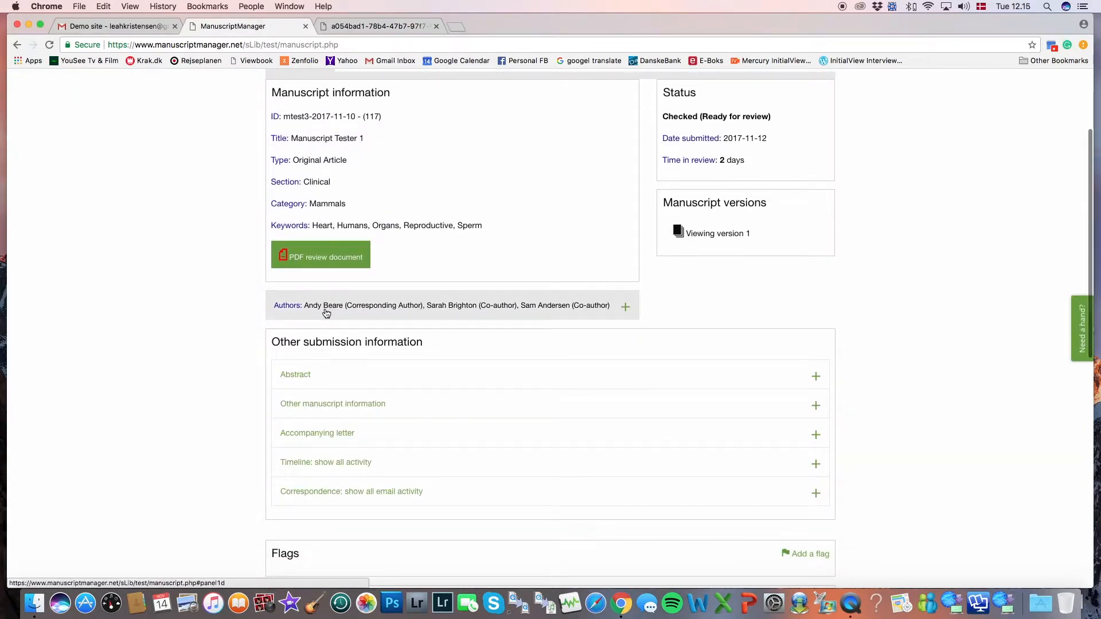
{"action": "scroll", "coordinate": [893, 319], "scroll_direction": "down", "scroll_amount": 1}
{"action": "scroll", "coordinate": [892, 318], "scroll_direction": "down", "scroll_amount": 5}
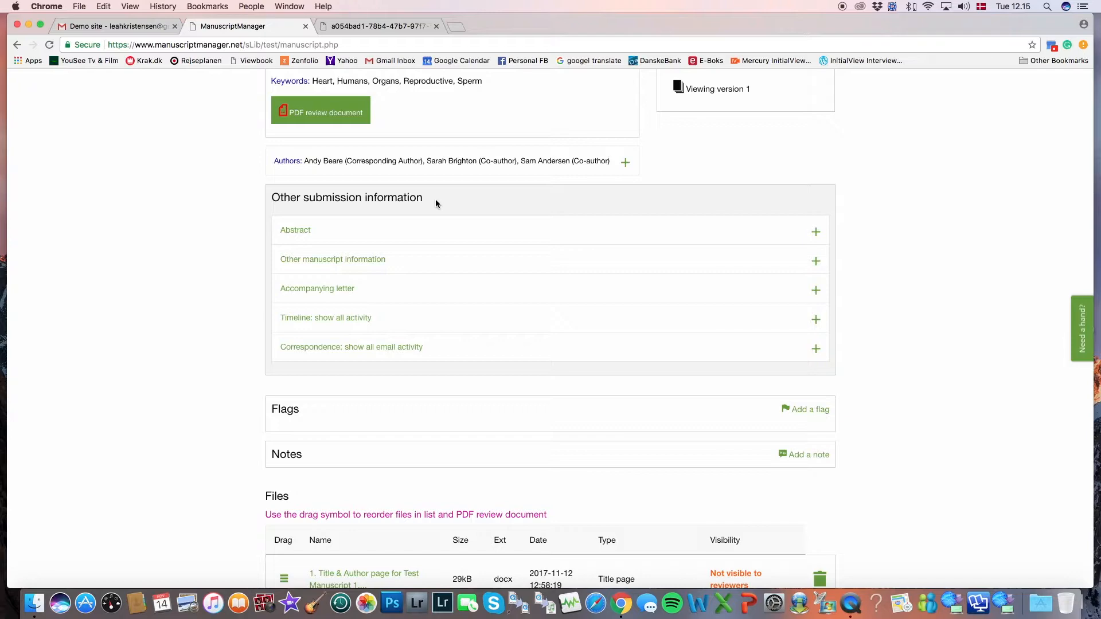
{"action": "left_click", "coordinate": [816, 233]}
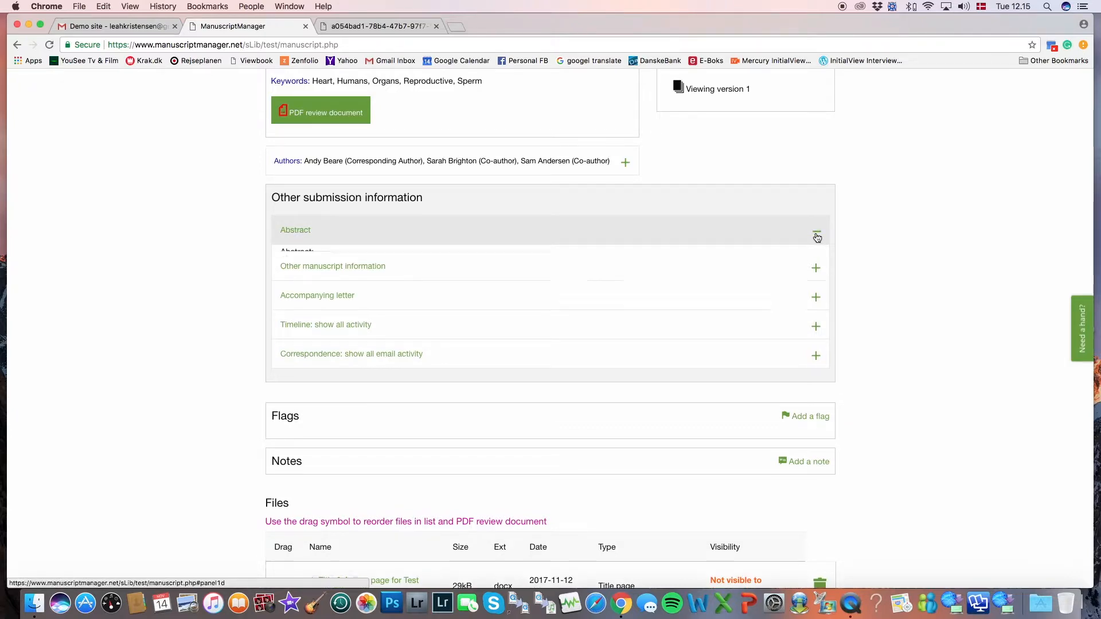
{"action": "left_click", "coordinate": [818, 238]}
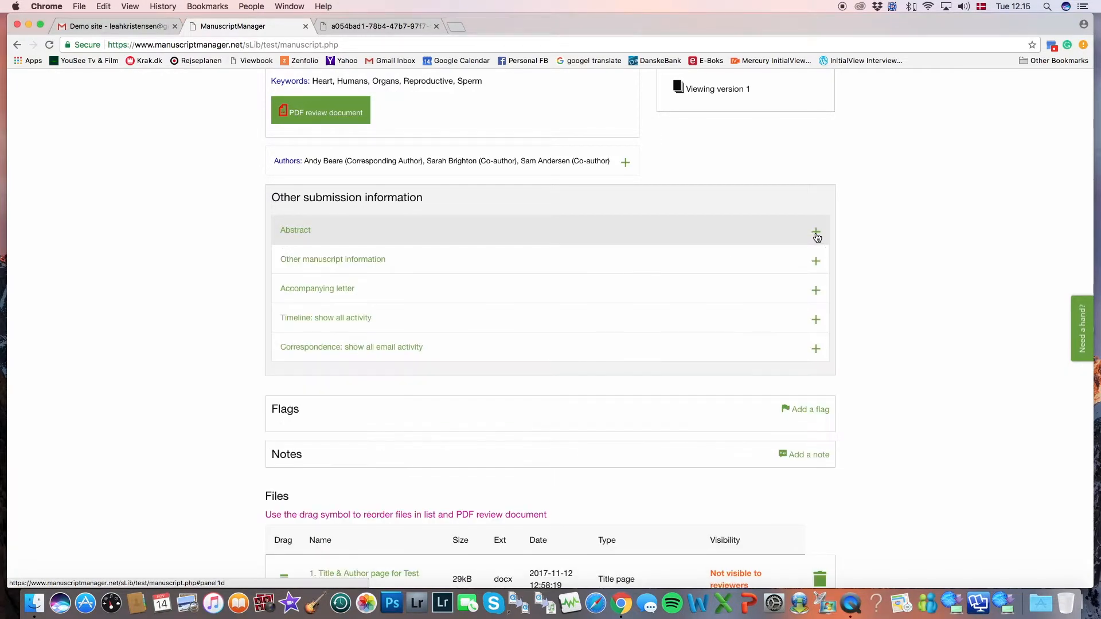
{"action": "left_click", "coordinate": [815, 294]}
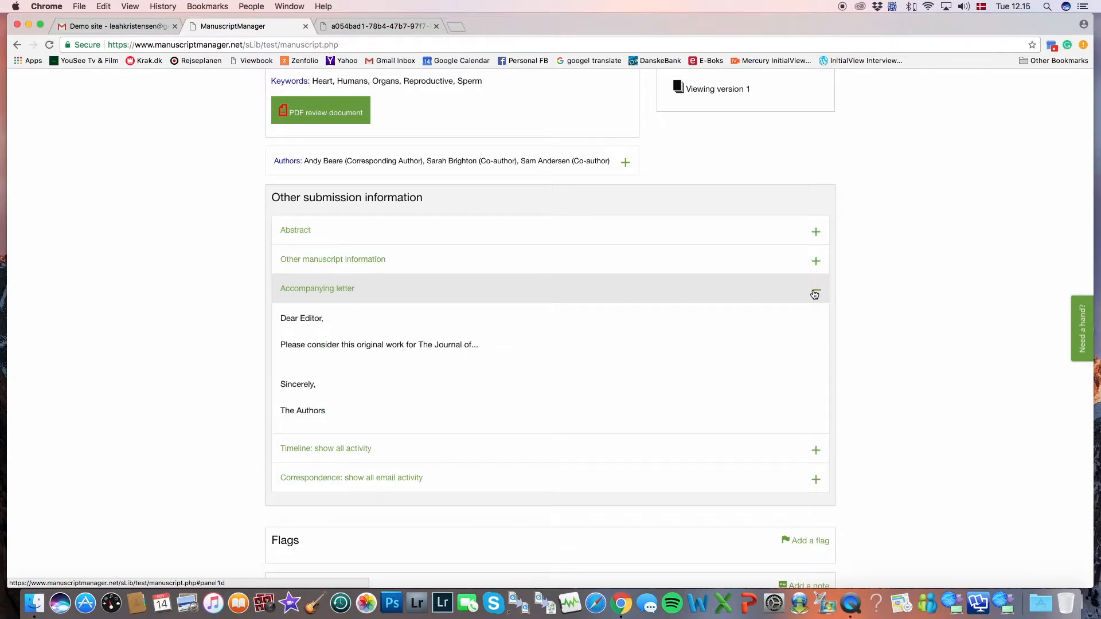
{"action": "left_click", "coordinate": [814, 295]}
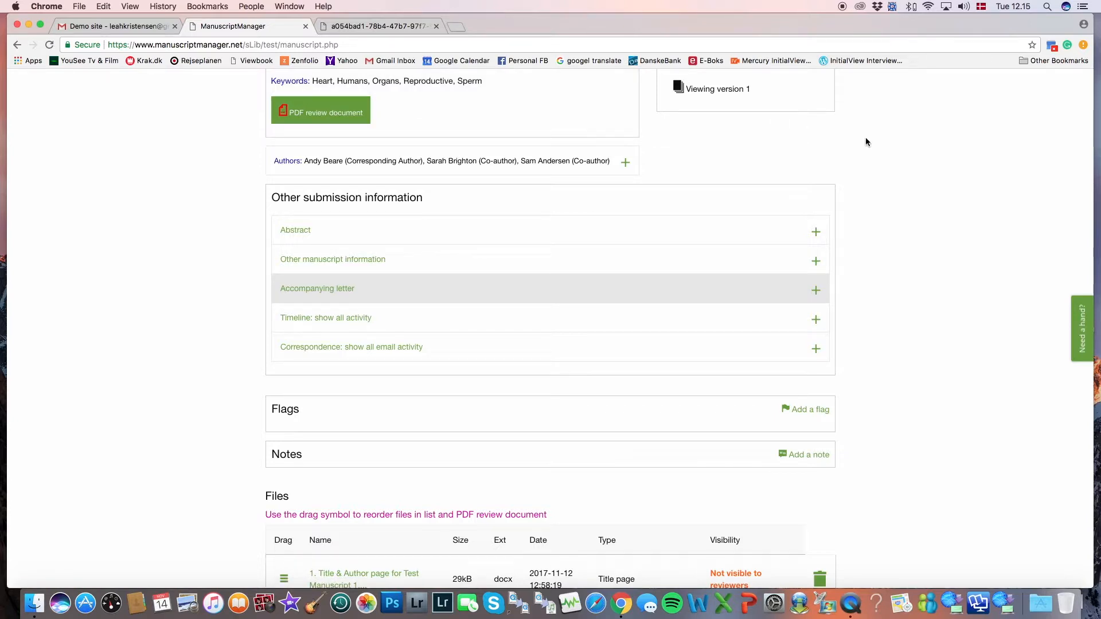
- Open the flag options for Manuscript Tester 1, look them over, and return to the manuscript details without changing any
{"action": "scroll", "coordinate": [877, 157], "scroll_direction": "down", "scroll_amount": 2}
{"action": "left_click", "coordinate": [793, 356]}
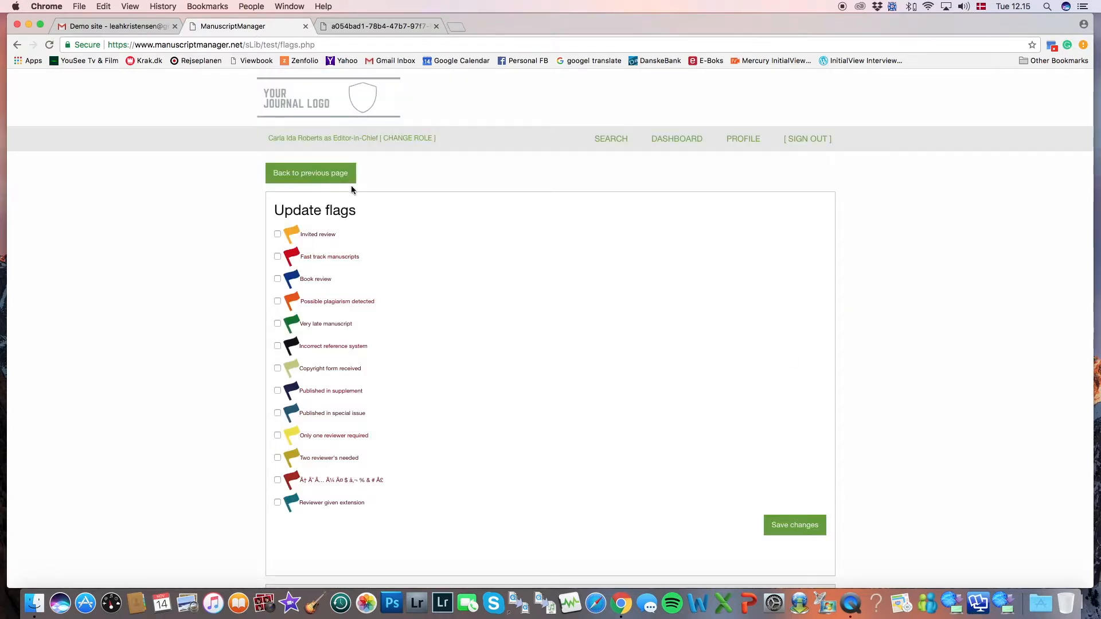
{"action": "left_click", "coordinate": [315, 174]}
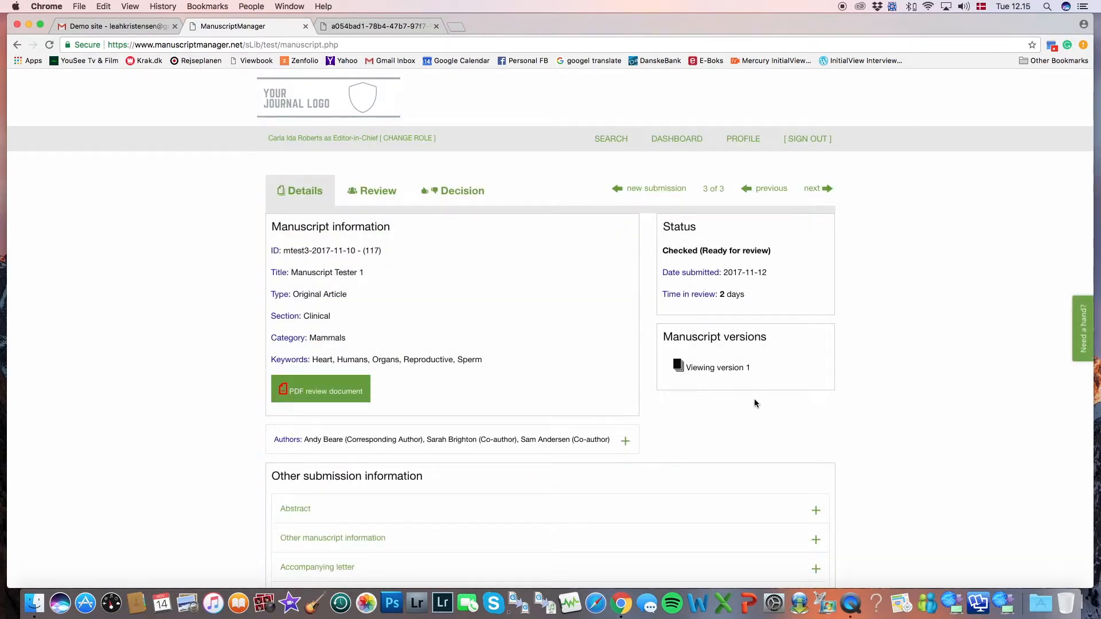
- Open a new blank note for the manuscript and close it without saving
{"action": "scroll", "coordinate": [755, 398], "scroll_direction": "down", "scroll_amount": 4}
{"action": "scroll", "coordinate": [755, 400], "scroll_direction": "down", "scroll_amount": 3}
{"action": "left_click", "coordinate": [786, 396]}
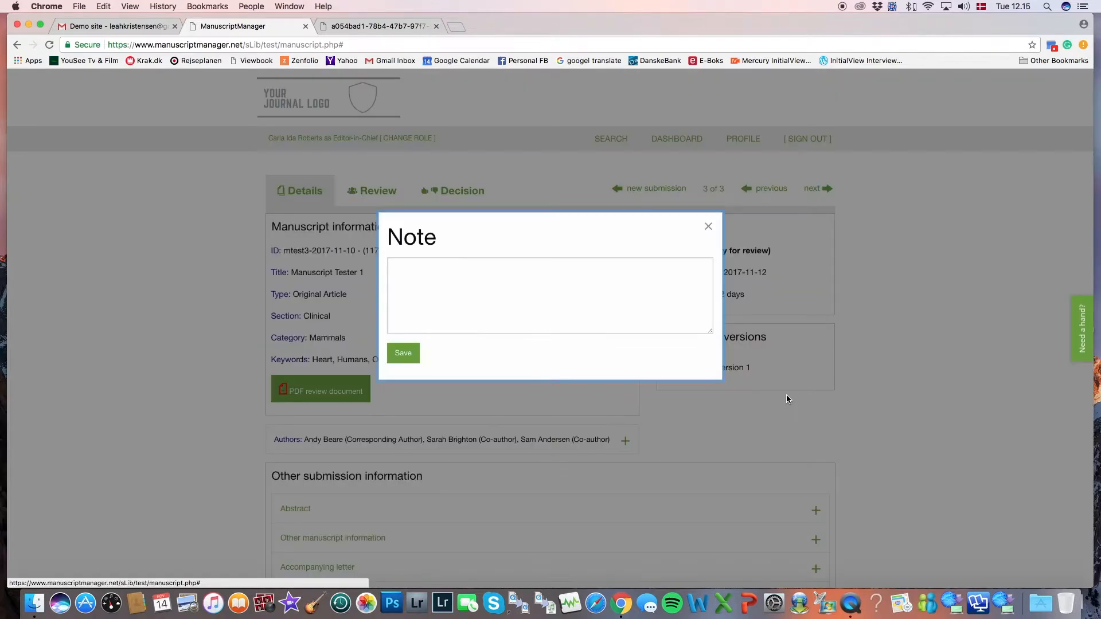
{"action": "left_click", "coordinate": [709, 226]}
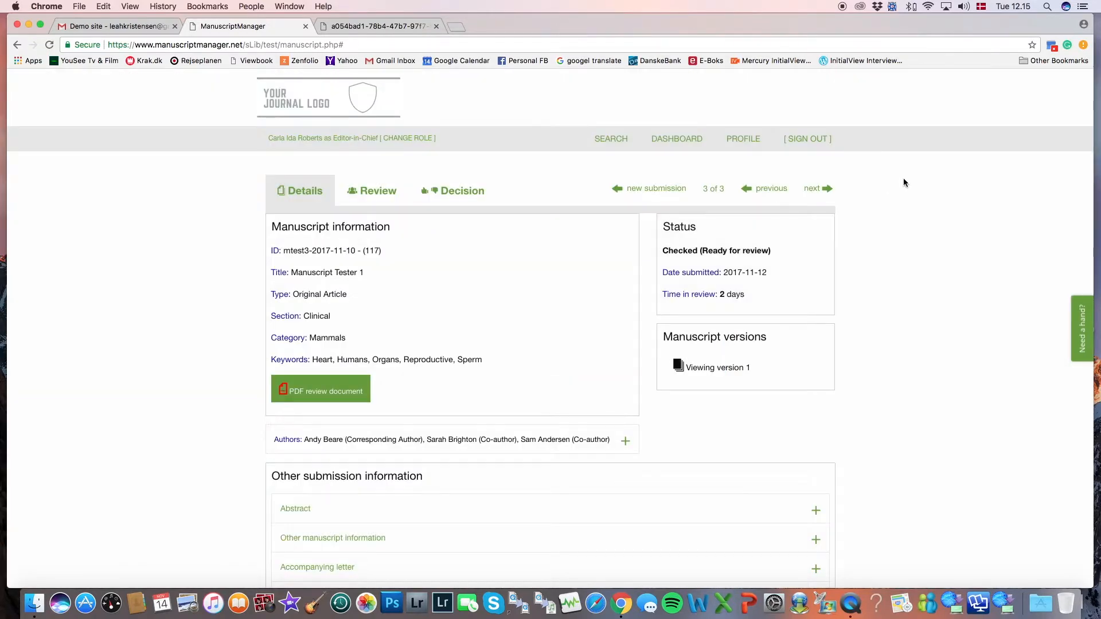
- Examine the submitted files with their types and reviewer visibility, the PDF review document link, and the other submission information
{"action": "scroll", "coordinate": [905, 182], "scroll_direction": "down", "scroll_amount": 1}
{"action": "scroll", "coordinate": [904, 182], "scroll_direction": "down", "scroll_amount": 7}
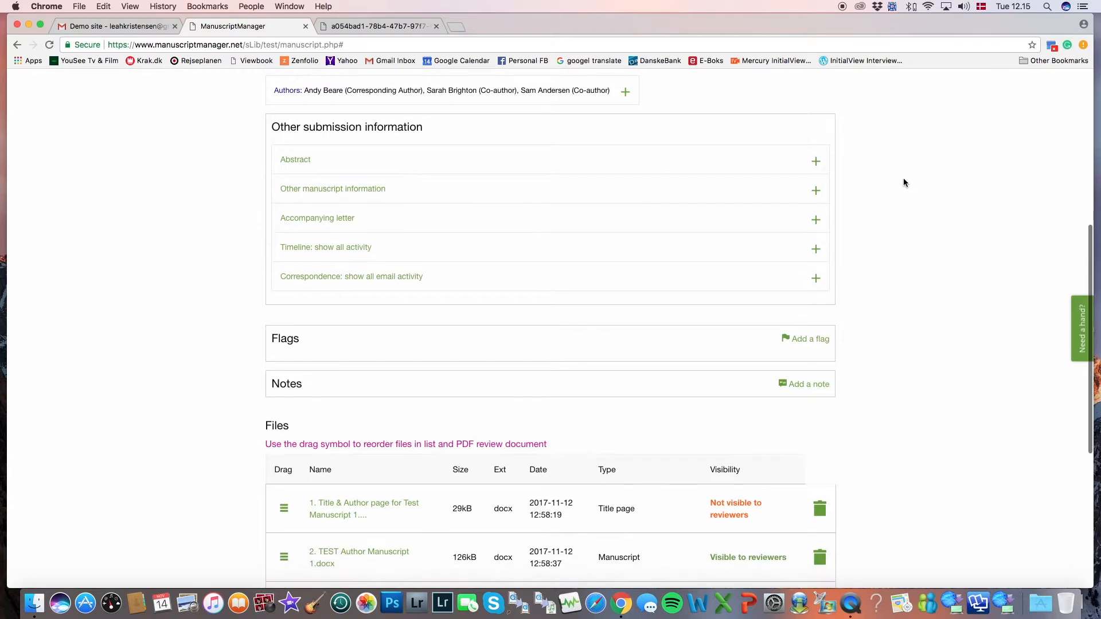
{"action": "scroll", "coordinate": [904, 182], "scroll_direction": "down", "scroll_amount": 2}
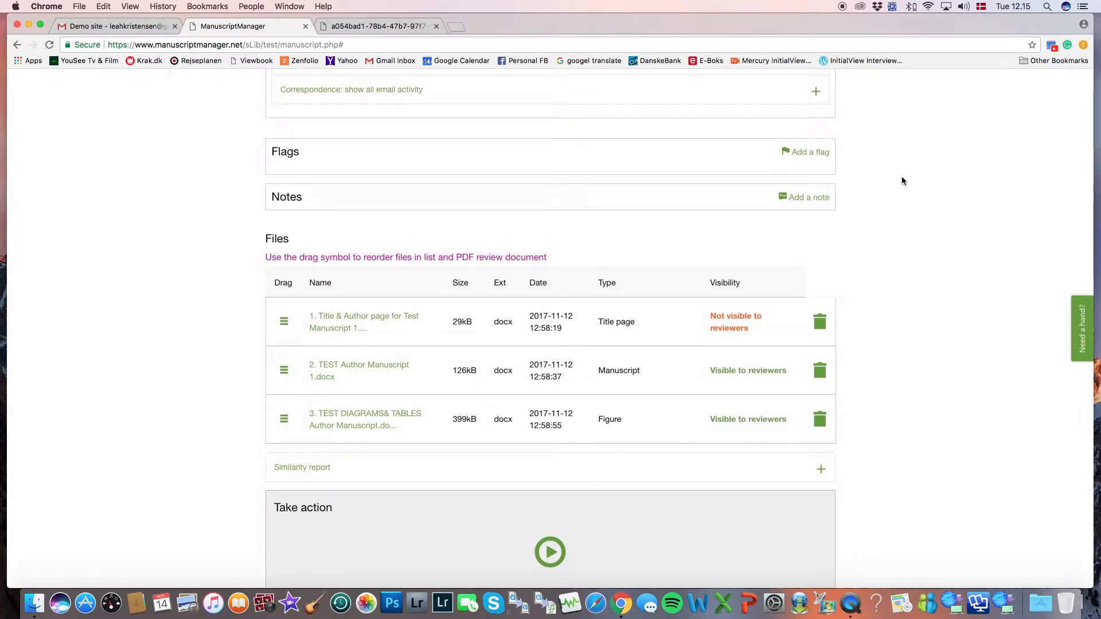
{"action": "scroll", "coordinate": [902, 180], "scroll_direction": "up", "scroll_amount": 6}
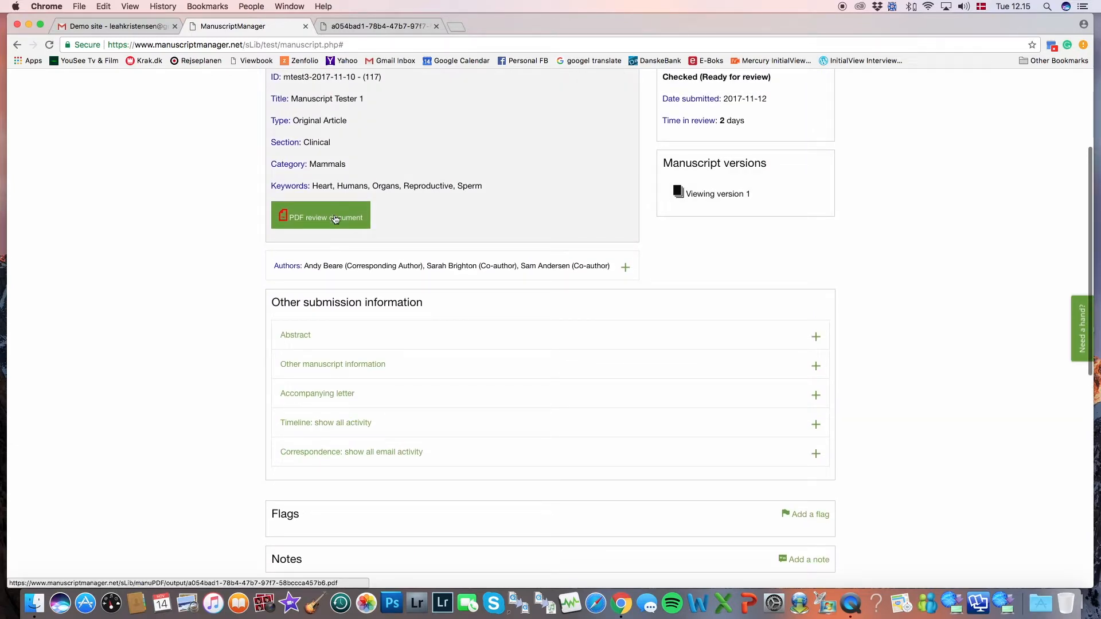
{"action": "scroll", "coordinate": [942, 219], "scroll_direction": "down", "scroll_amount": 3}
{"action": "scroll", "coordinate": [941, 220], "scroll_direction": "down", "scroll_amount": 3}
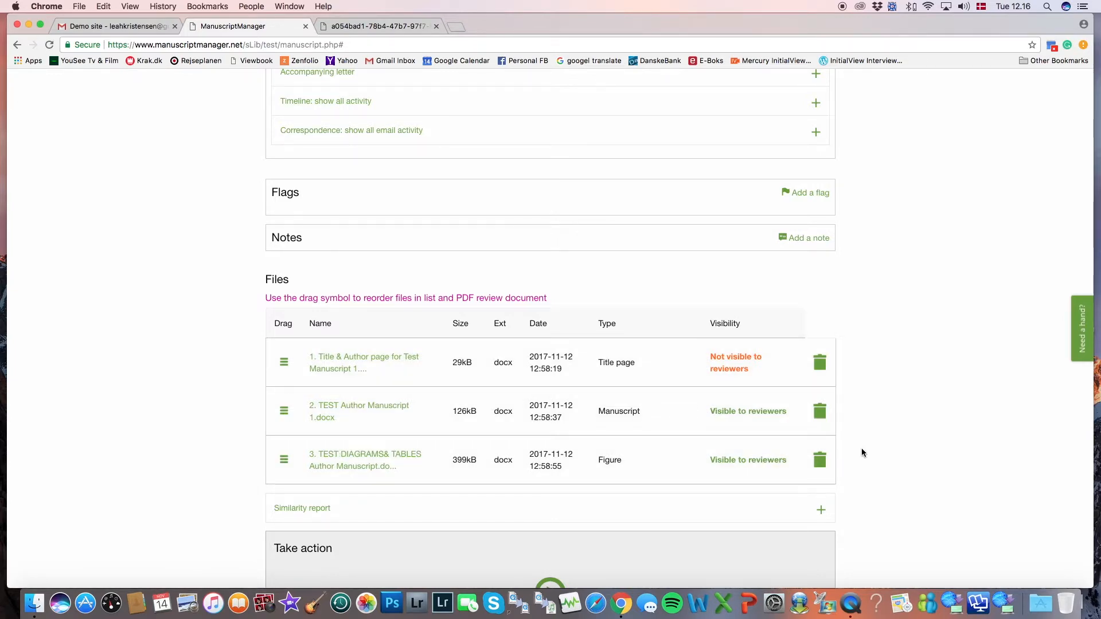
{"action": "scroll", "coordinate": [861, 451], "scroll_direction": "up", "scroll_amount": 5}
{"action": "scroll", "coordinate": [862, 449], "scroll_direction": "up", "scroll_amount": 4}
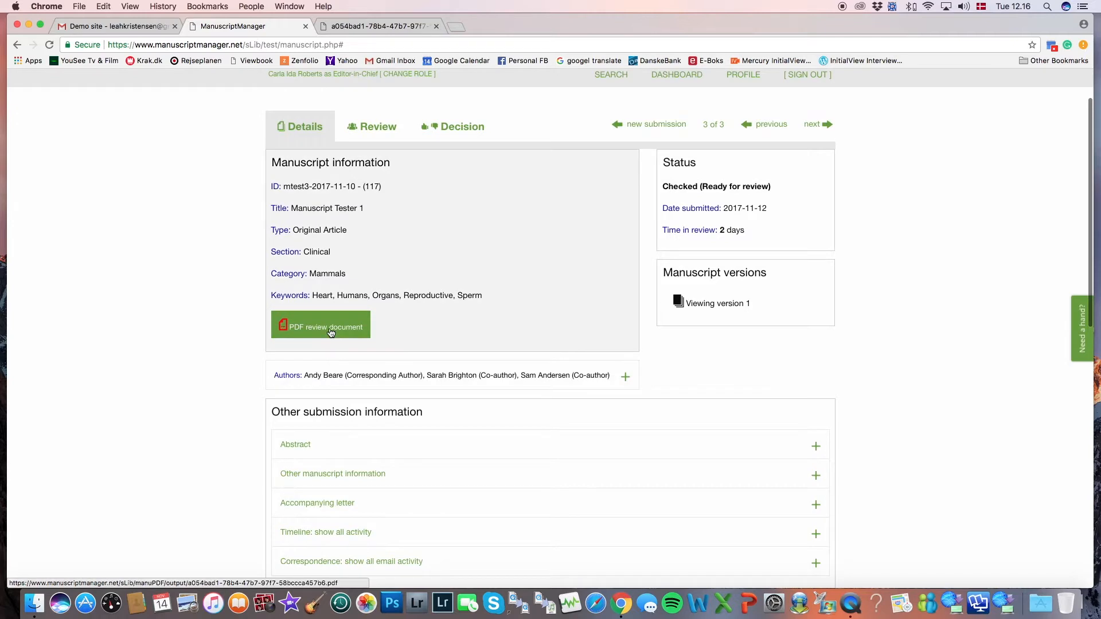
{"action": "scroll", "coordinate": [898, 323], "scroll_direction": "down", "scroll_amount": 7}
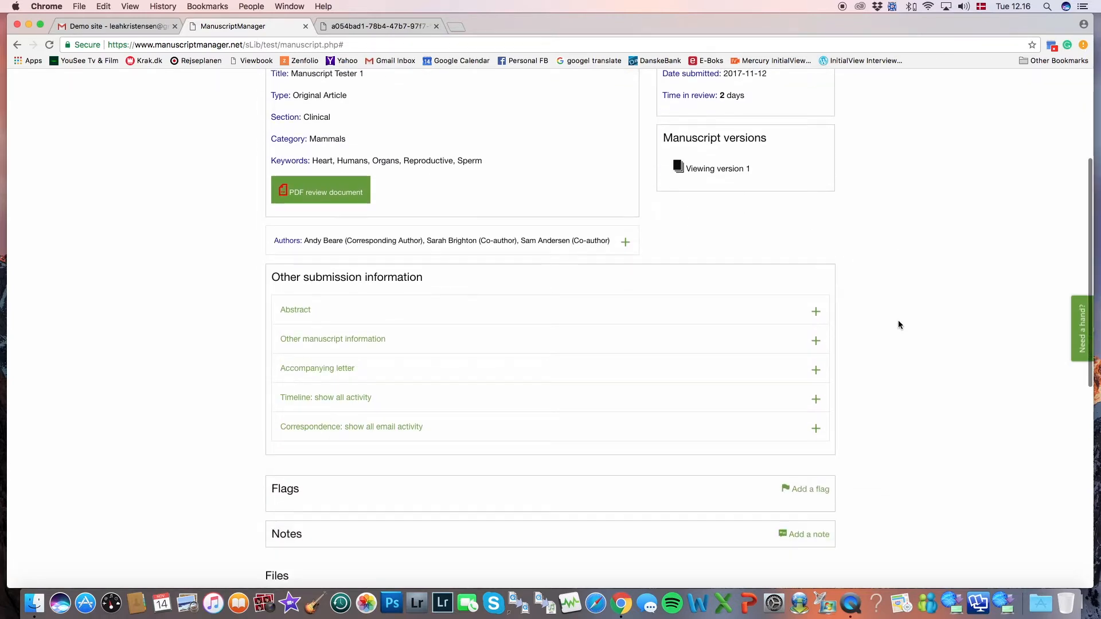
{"action": "scroll", "coordinate": [898, 322], "scroll_direction": "down", "scroll_amount": 5}
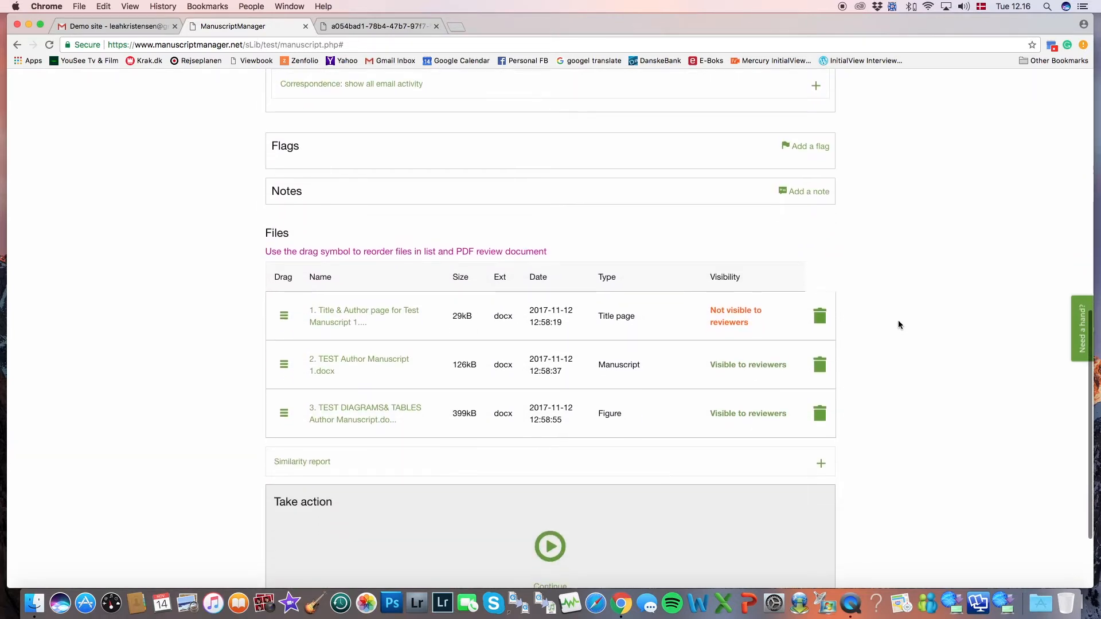
{"action": "scroll", "coordinate": [899, 324], "scroll_direction": "up", "scroll_amount": 4}
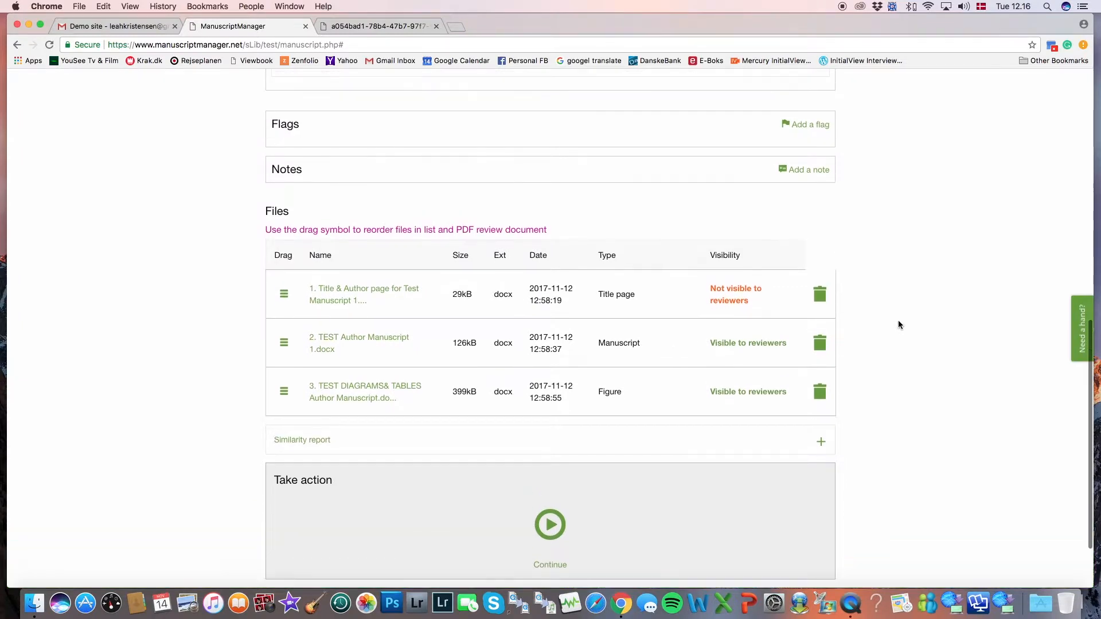
{"action": "scroll", "coordinate": [898, 324], "scroll_direction": "up", "scroll_amount": 3}
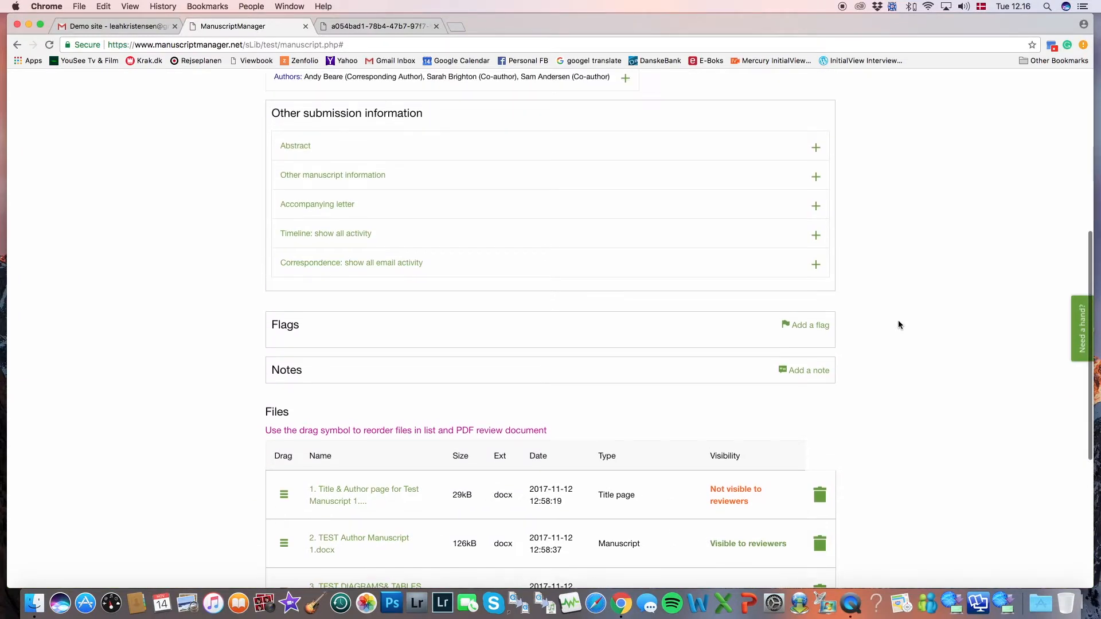
{"action": "scroll", "coordinate": [898, 326], "scroll_direction": "up", "scroll_amount": 1}
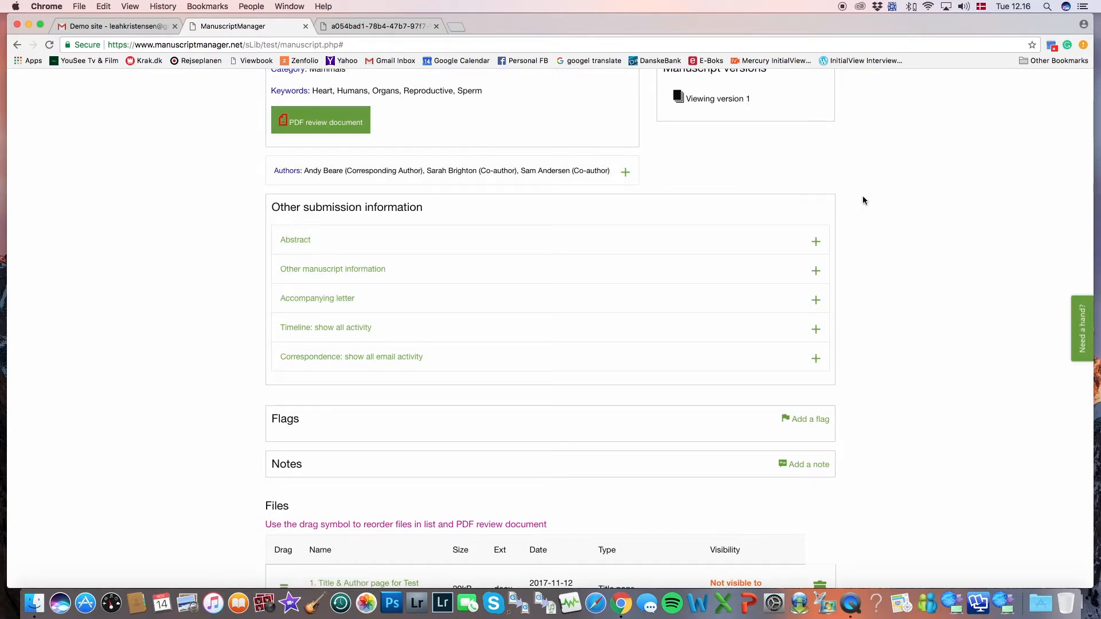
- Continue from the Take action section of the manuscript details to its Review page
{"action": "scroll", "coordinate": [862, 197], "scroll_direction": "down", "scroll_amount": 5}
{"action": "scroll", "coordinate": [863, 195], "scroll_direction": "down", "scroll_amount": 3}
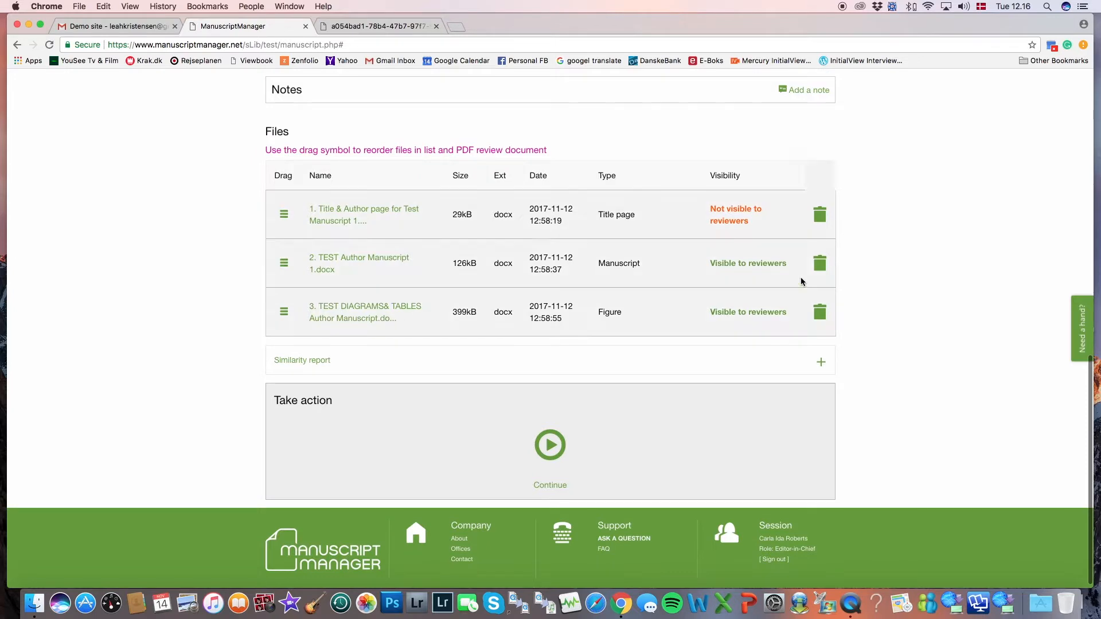
{"action": "left_click", "coordinate": [550, 448]}
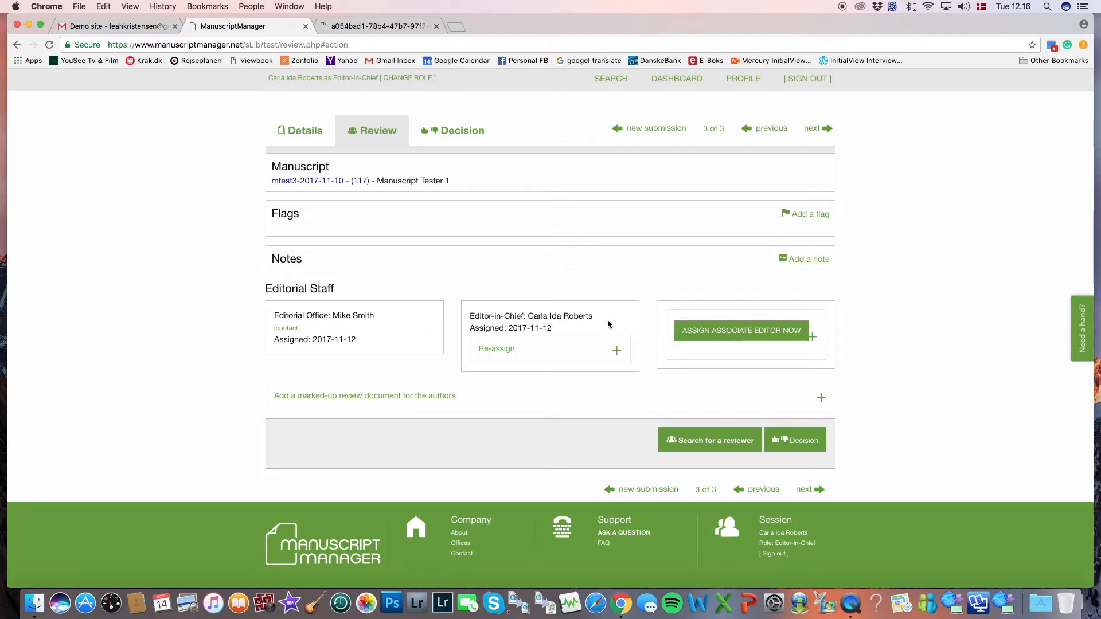
- Select the first listed associate editor for the manuscript, assign them, and bring up the invitation email
{"action": "left_click", "coordinate": [781, 337]}
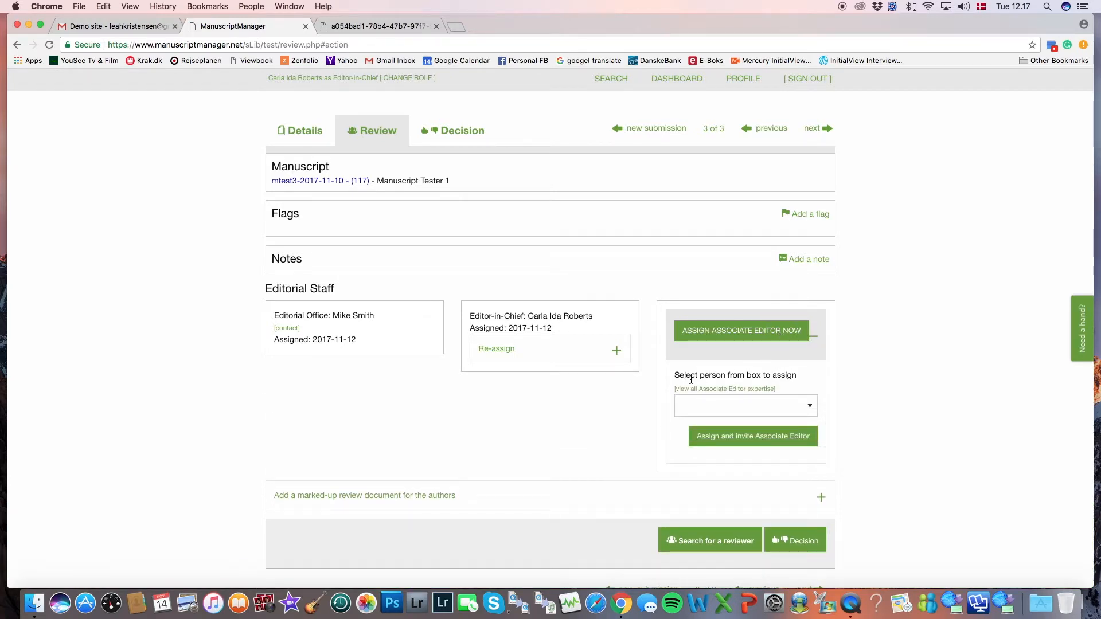
{"action": "left_click", "coordinate": [809, 408]}
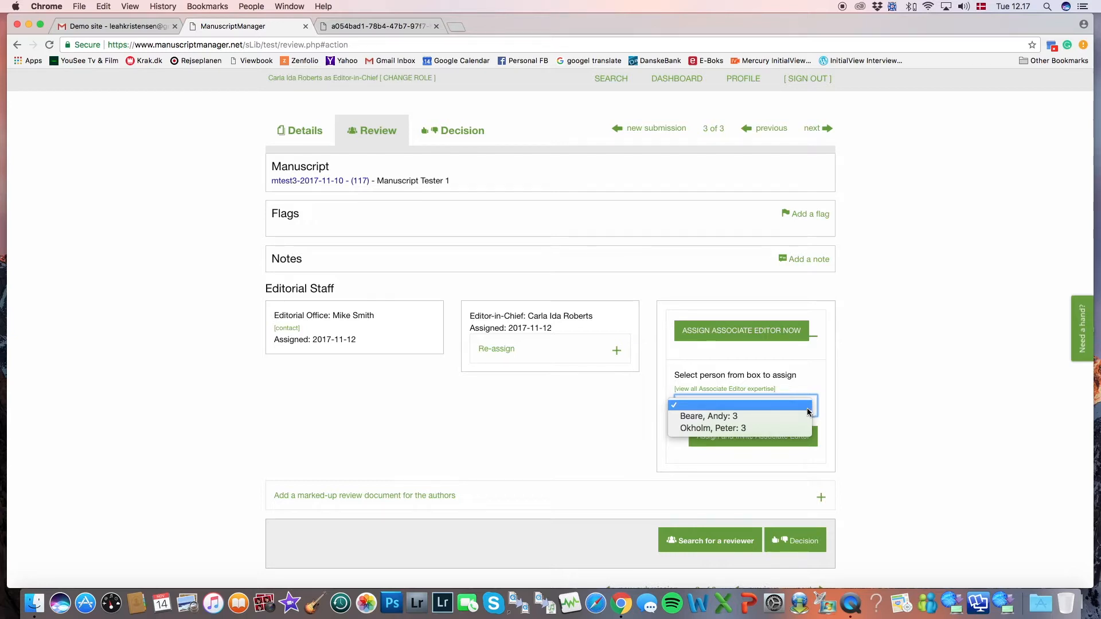
{"action": "left_click", "coordinate": [749, 416]}
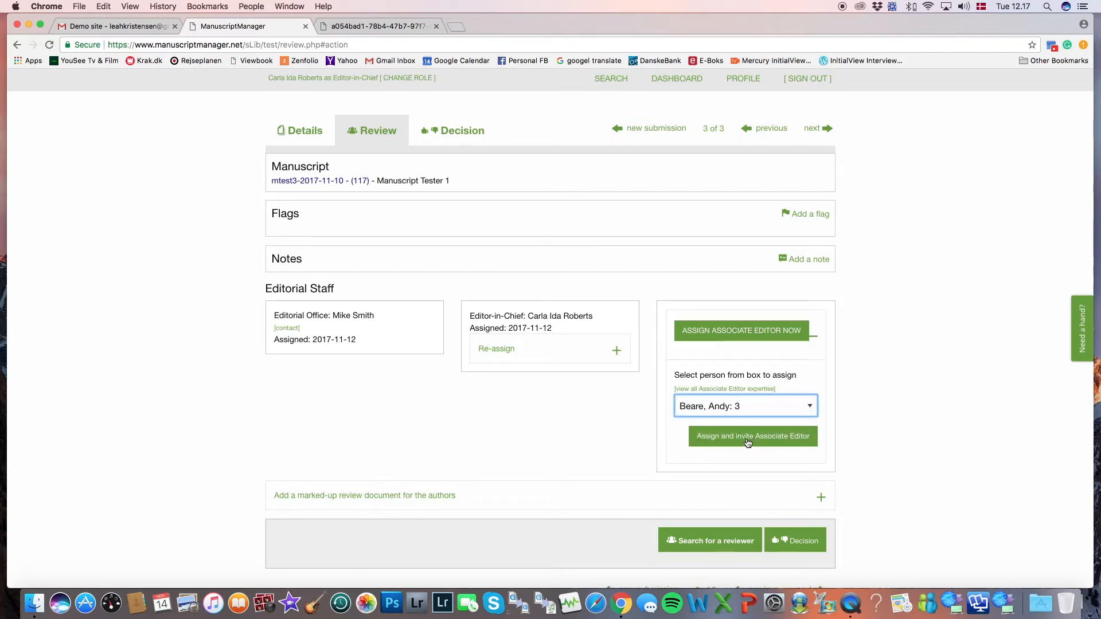
{"action": "left_click", "coordinate": [748, 437]}
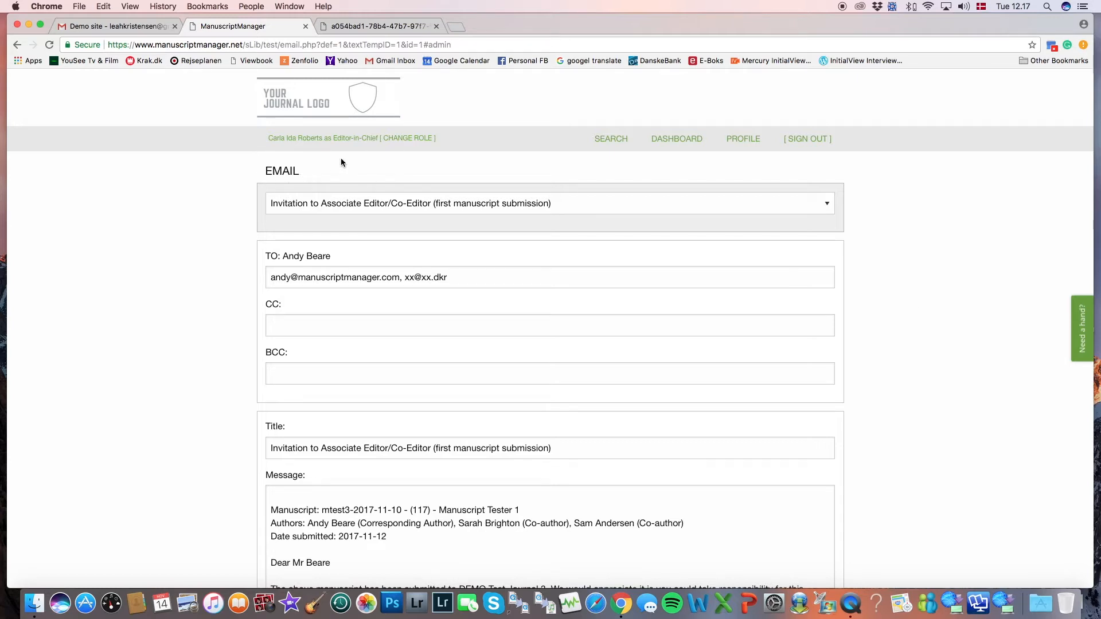
- Change the salutation in the invitation message so it addresses the associate editor as "Dr." followed by their surname
{"action": "scroll", "coordinate": [932, 173], "scroll_direction": "down", "scroll_amount": 3}
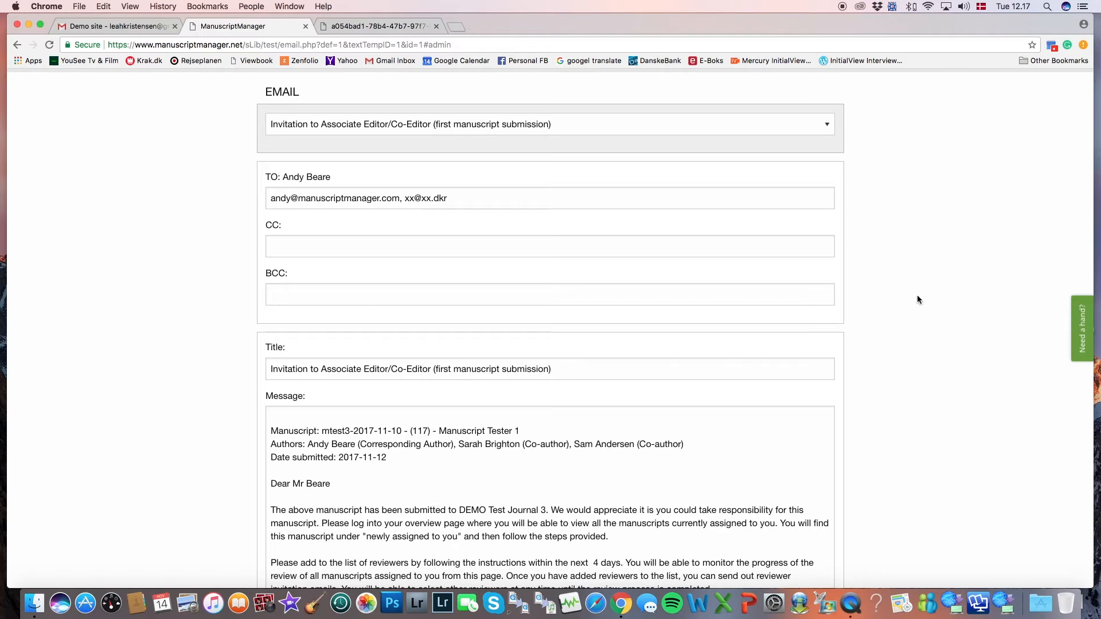
{"action": "scroll", "coordinate": [917, 299], "scroll_direction": "down", "scroll_amount": 5}
{"action": "scroll", "coordinate": [917, 299], "scroll_direction": "up", "scroll_amount": 1}
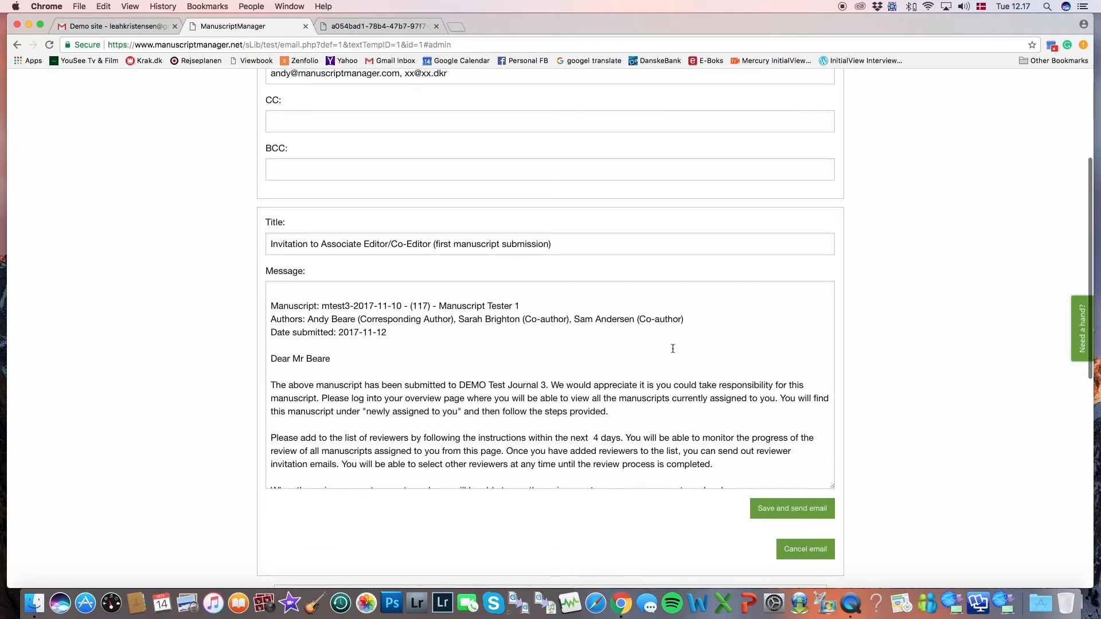
{"action": "left_click", "coordinate": [291, 360]}
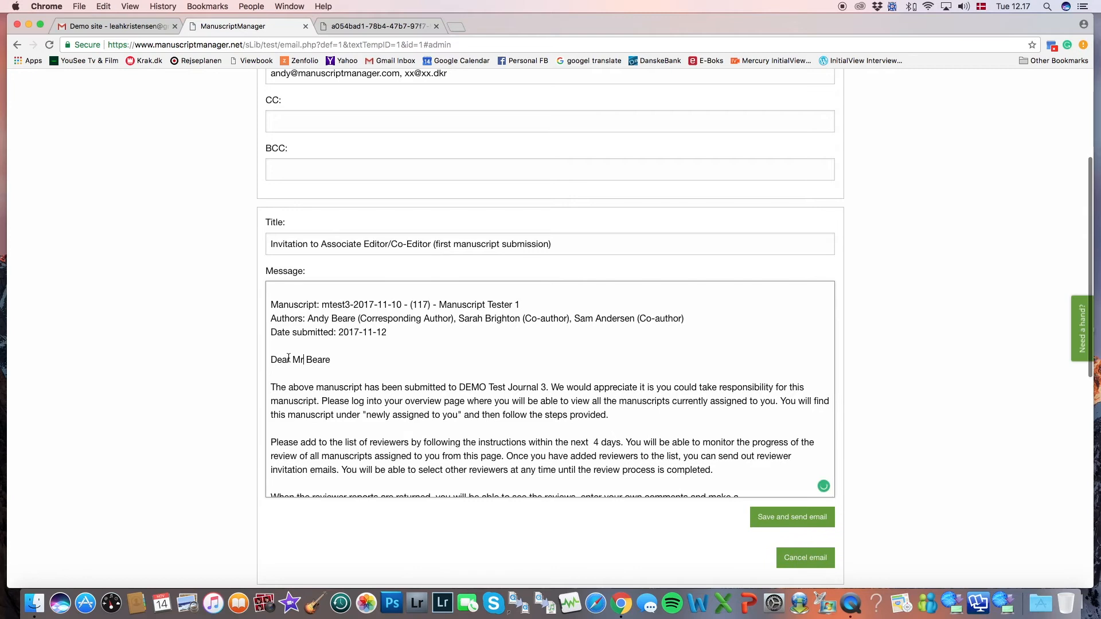
{"action": "left_click_drag", "start_coordinate": [291, 361], "coordinate": [334, 362]}
{"action": "type", "text": "And"}
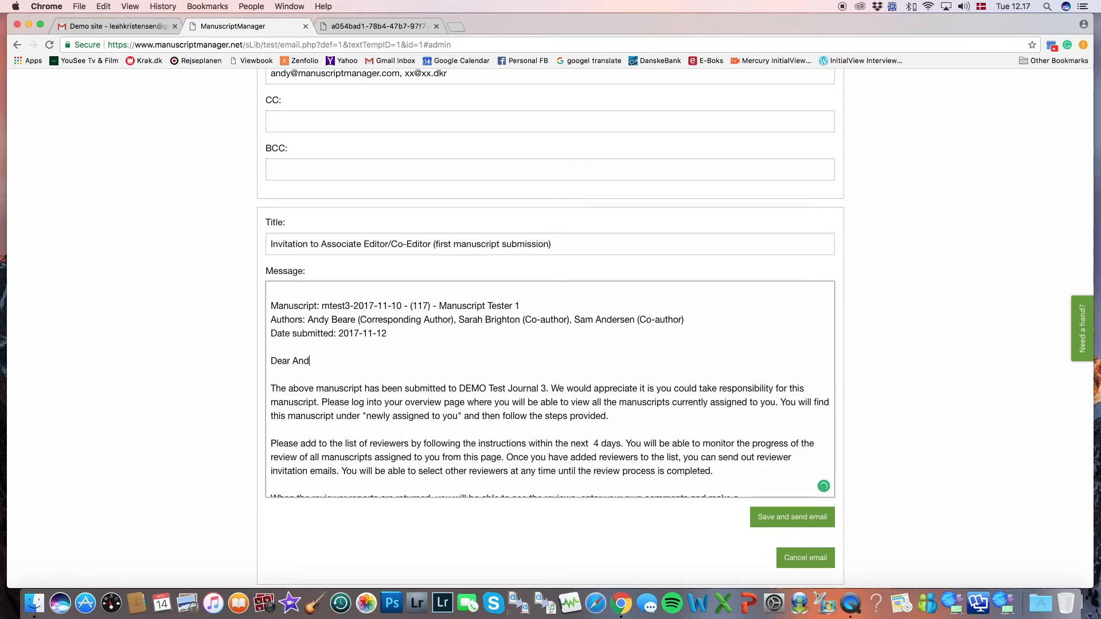
{"action": "type", "text": "y,"}
{"action": "key", "text": "BackSpace"}
{"action": "key", "text": "BackSpace"}
{"action": "key", "text": "BackSpace"}
{"action": "type", "text": "Dr. Beare."}
- Review the invitation message, save and send it to the associate editor, and continue back to the Review page
{"action": "scroll", "coordinate": [427, 390], "scroll_direction": "down", "scroll_amount": 3}
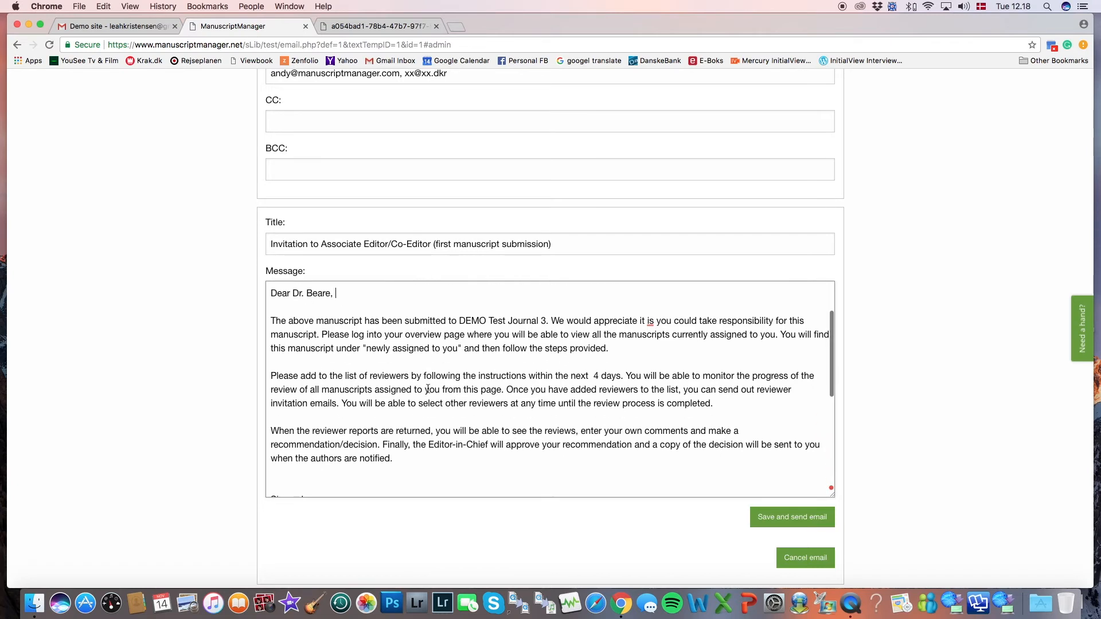
{"action": "scroll", "coordinate": [427, 389], "scroll_direction": "up", "scroll_amount": 2}
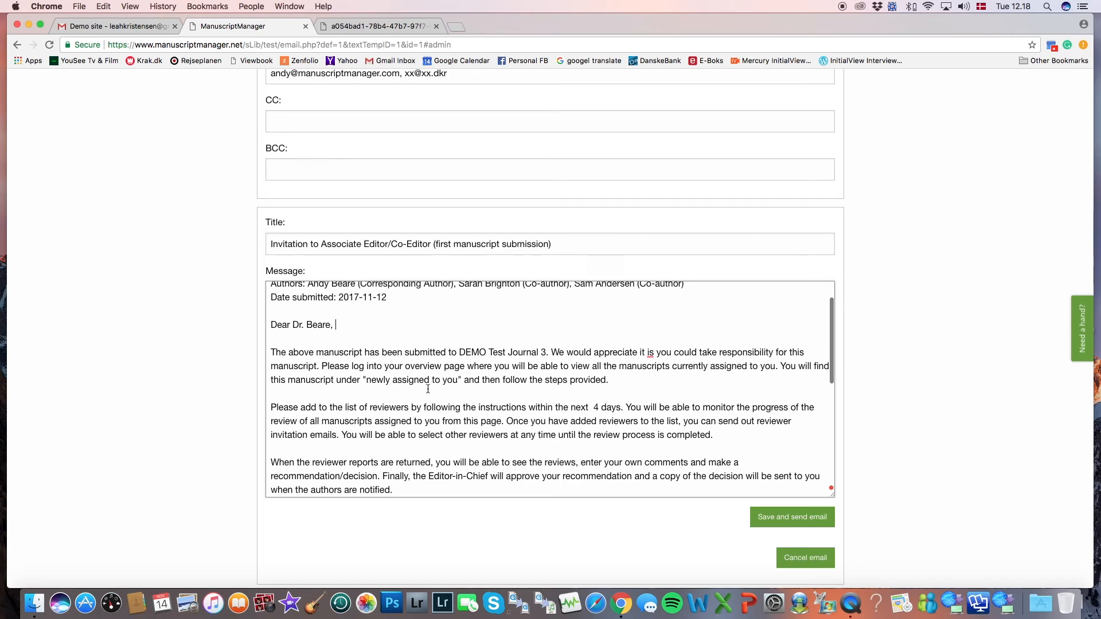
{"action": "scroll", "coordinate": [428, 389], "scroll_direction": "up", "scroll_amount": 2}
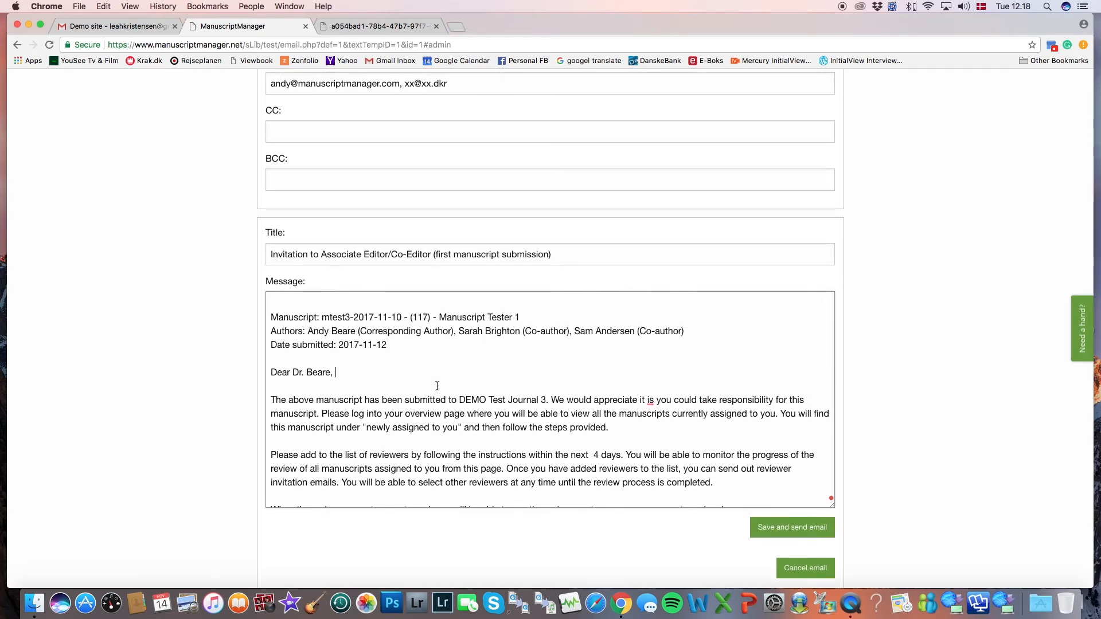
{"action": "scroll", "coordinate": [876, 303], "scroll_direction": "down", "scroll_amount": 3}
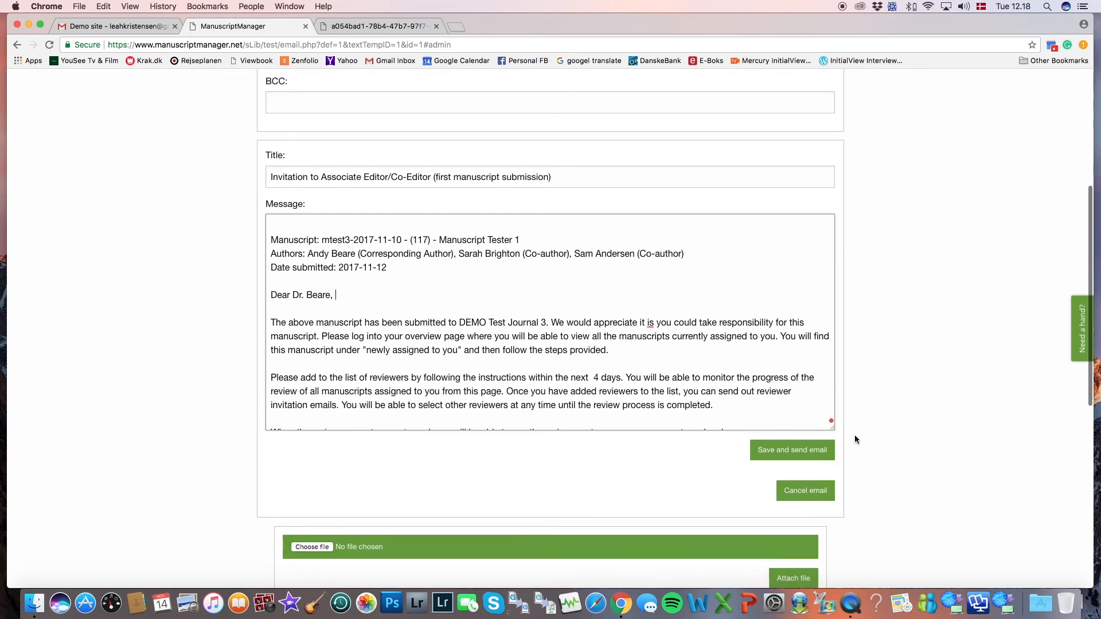
{"action": "left_click", "coordinate": [810, 454]}
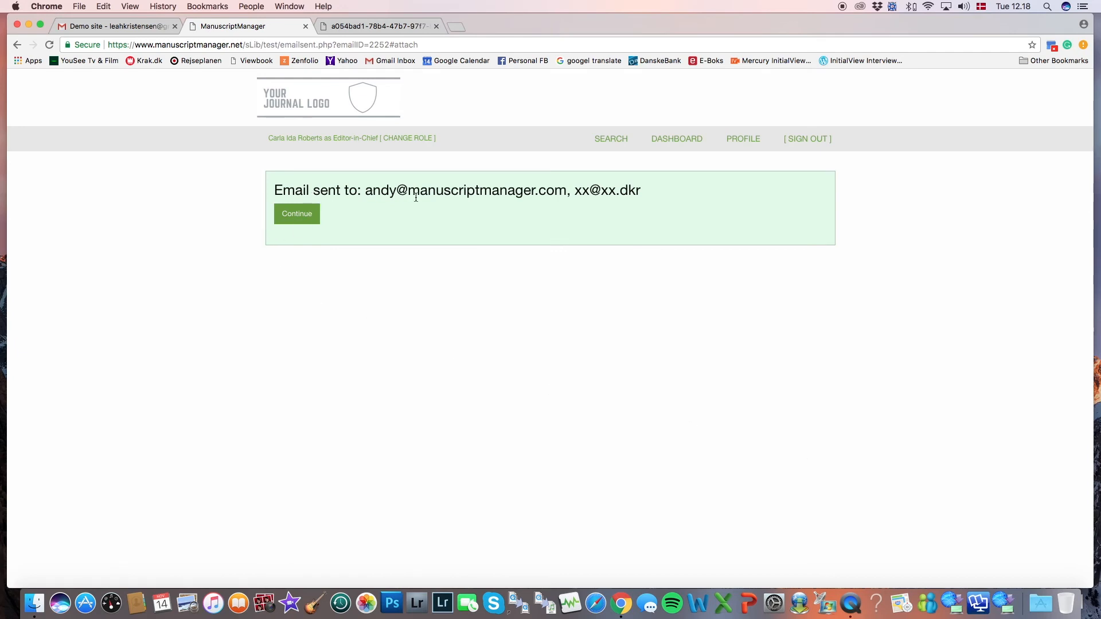
{"action": "left_click", "coordinate": [298, 218]}
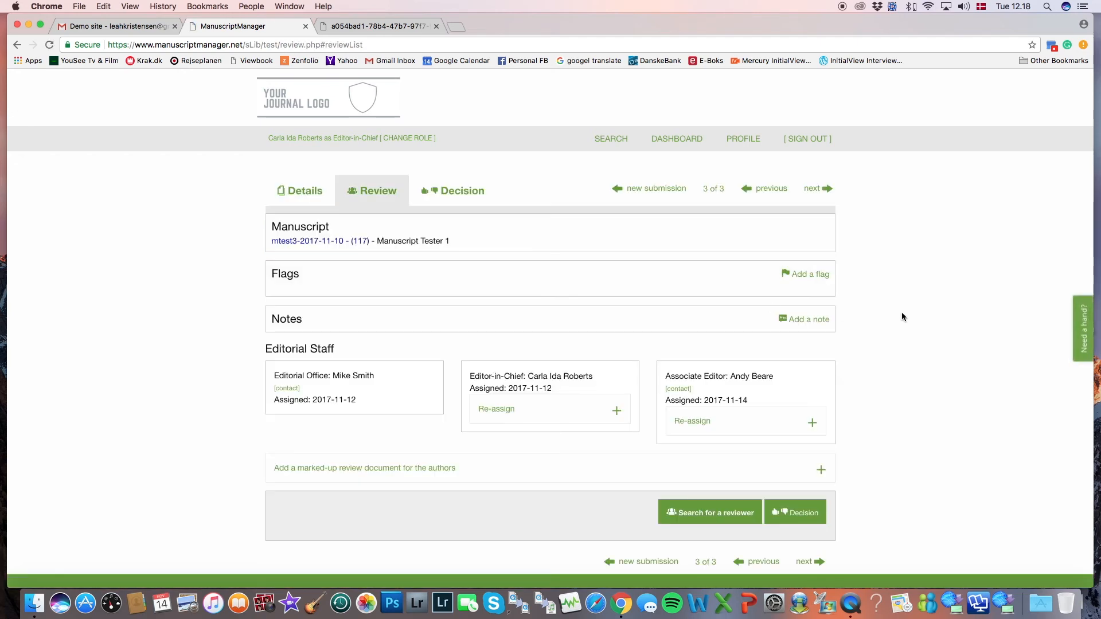